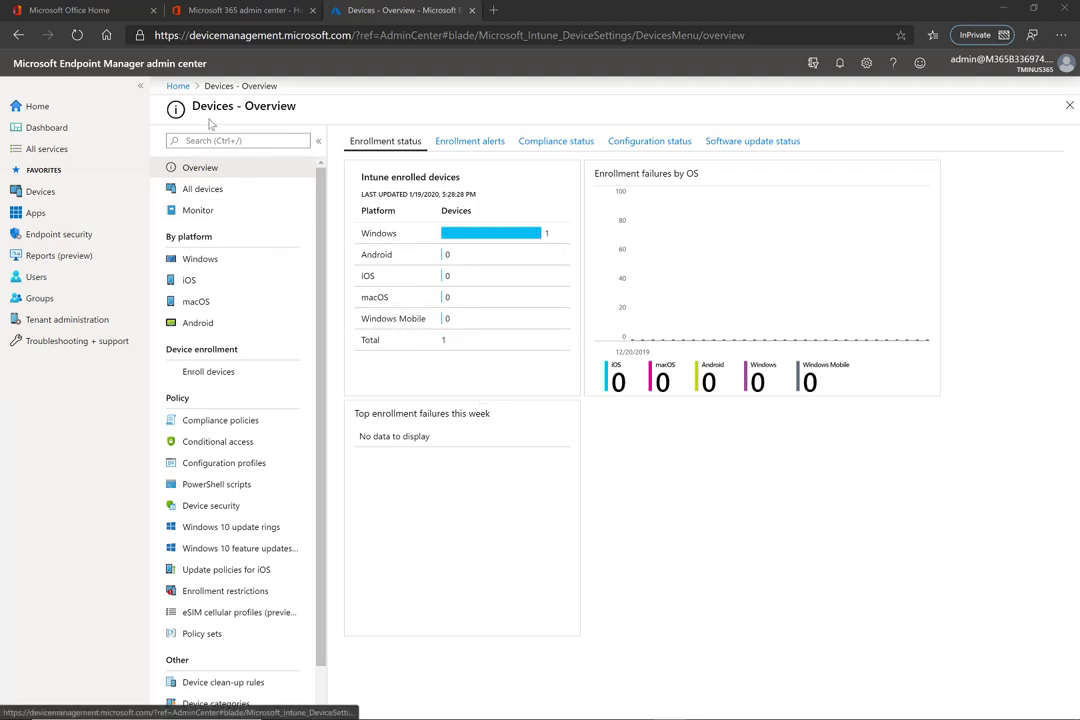
Step: Open Devices from the left navigation to reach the Devices overview
click(40, 193)
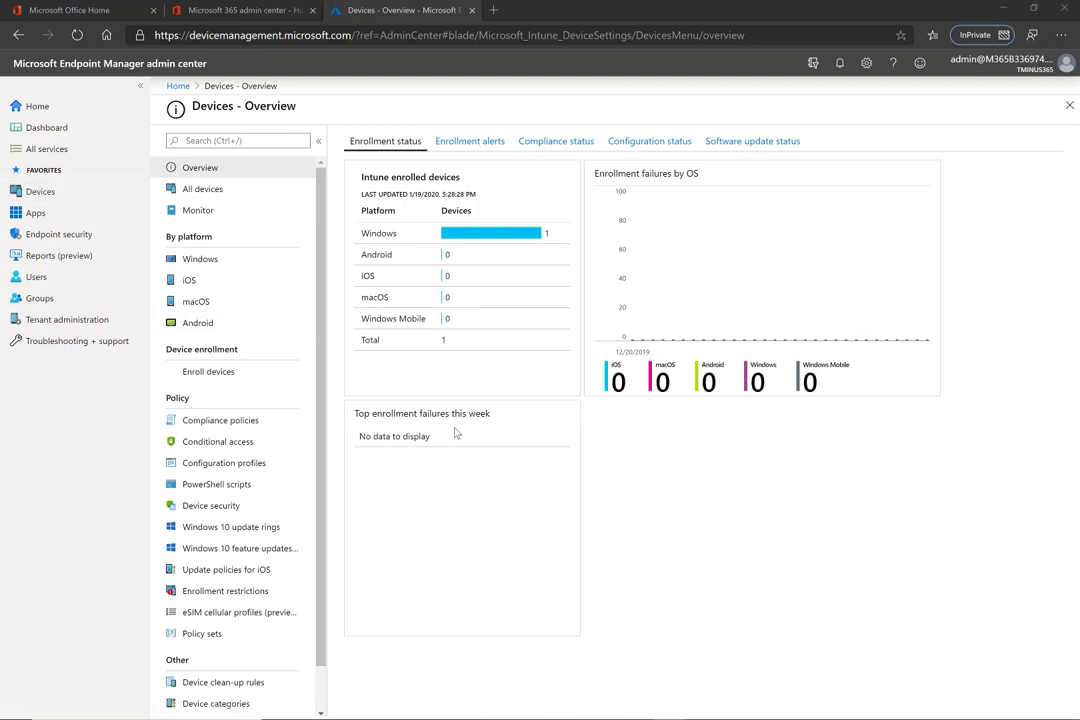
Step: Open Windows enrollment, check the Autopilot devices list, then return to Windows enrollment
click(282, 262)
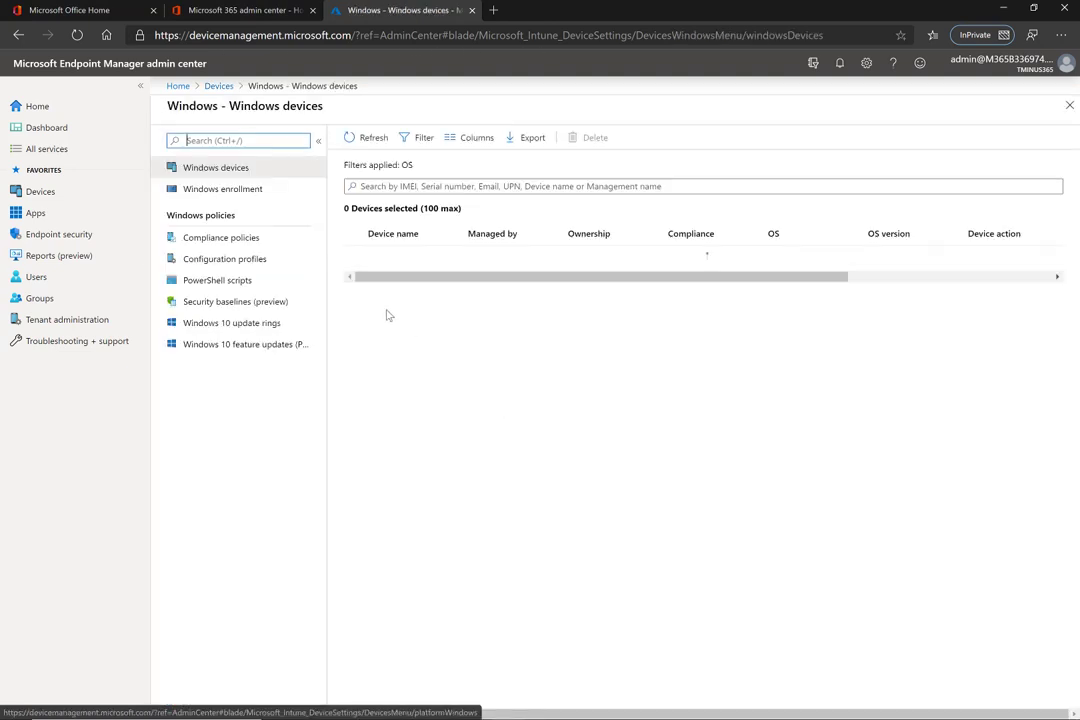
click(258, 190)
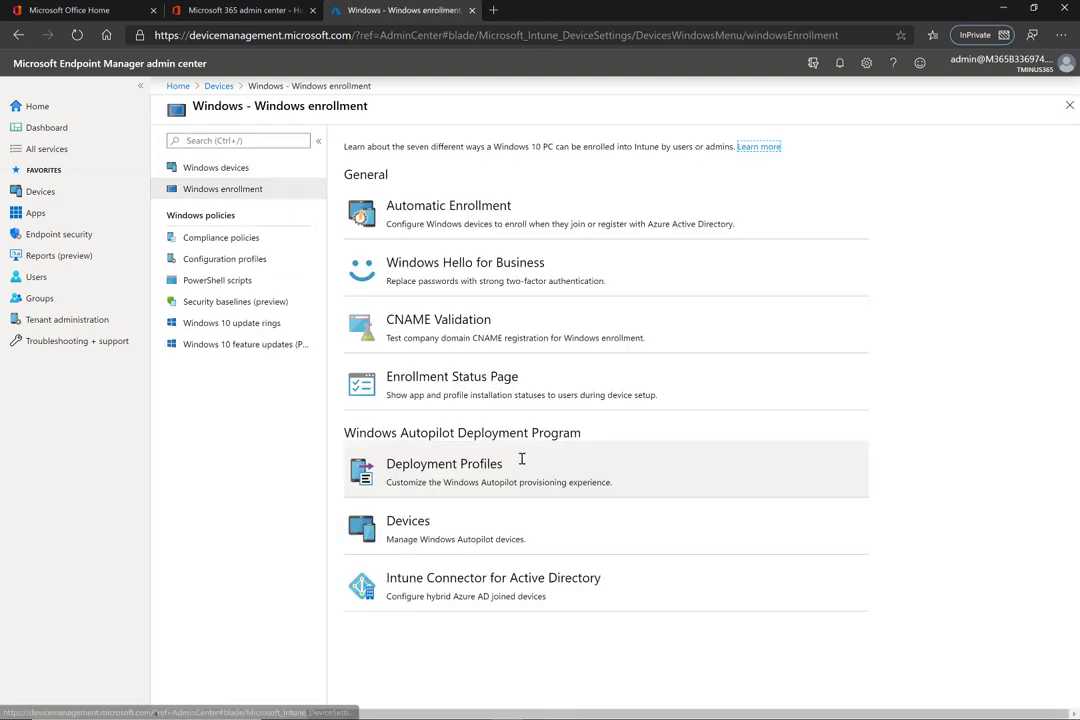
click(413, 539)
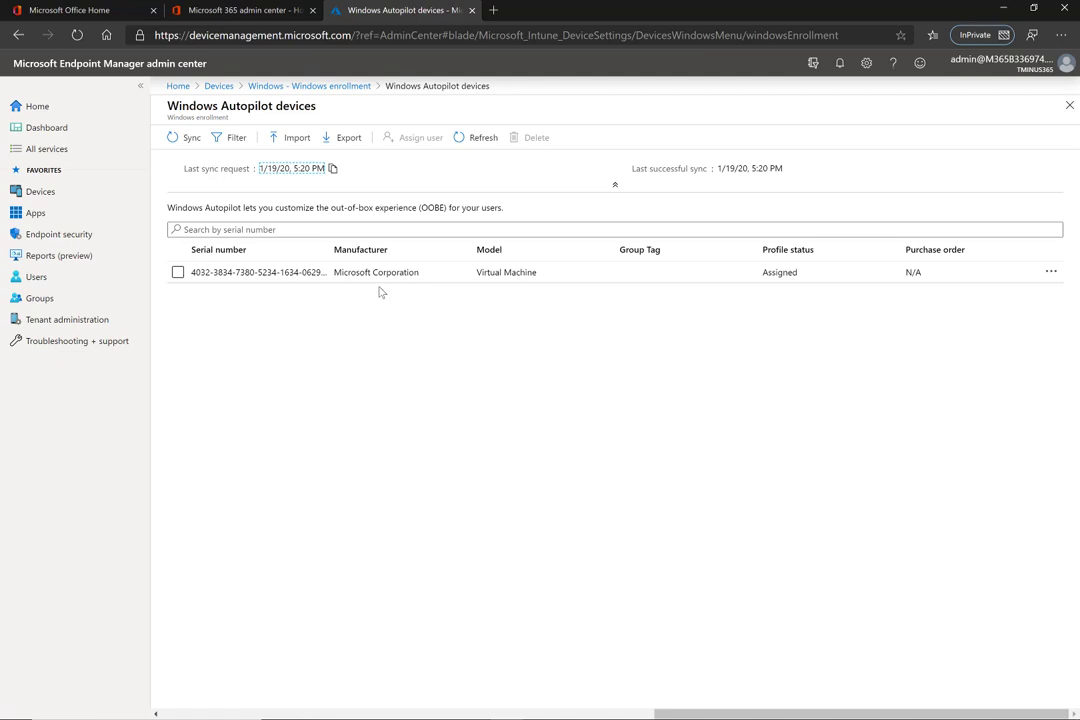
click(309, 86)
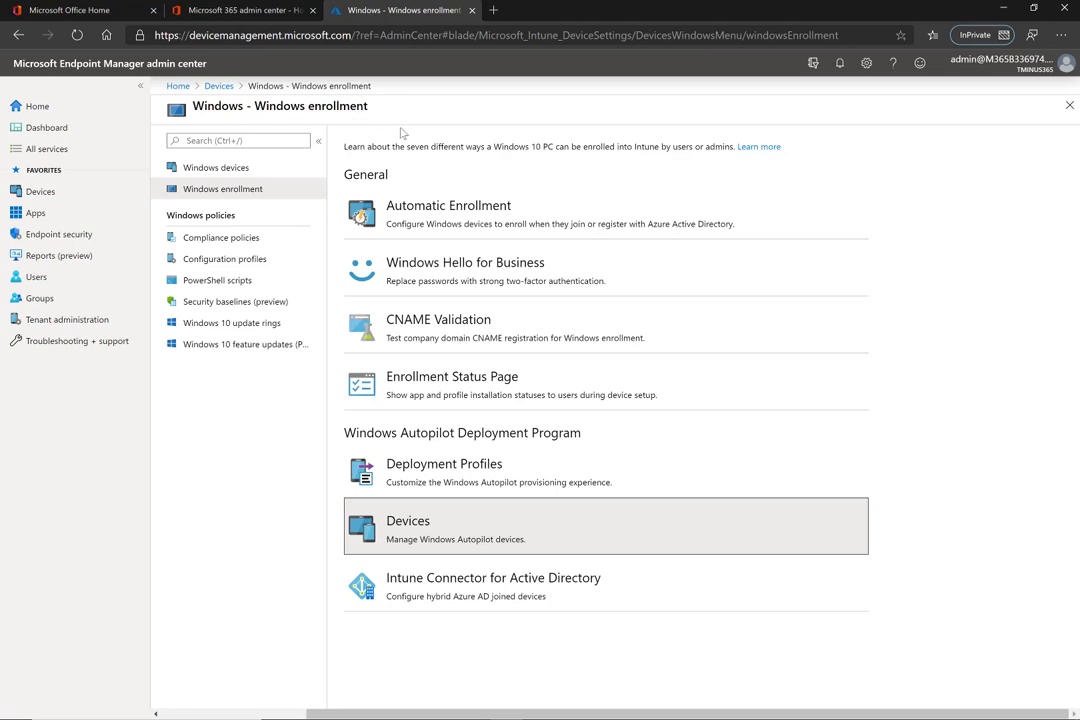
Step: Open Devices under Windows Autopilot Deployment Program to list the one Virtual Machine
click(461, 535)
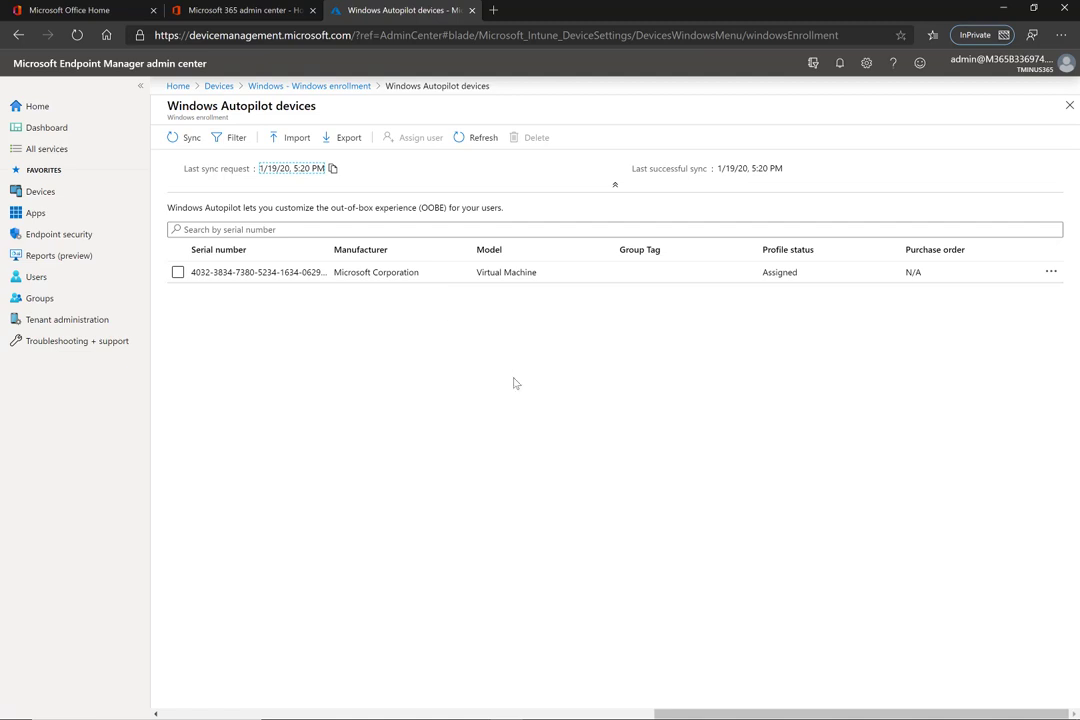
Step: Launch Windows PowerShell as administrator in the AutopilotReset VM, then minimize the VM window
key(alt+Tab)
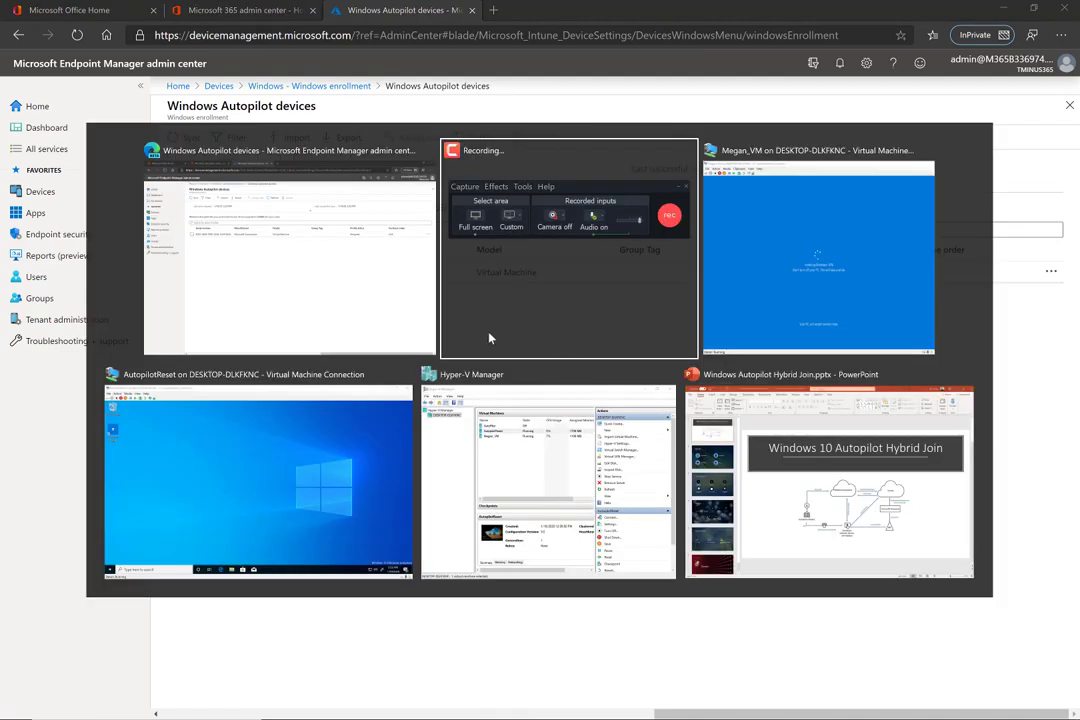
click(344, 470)
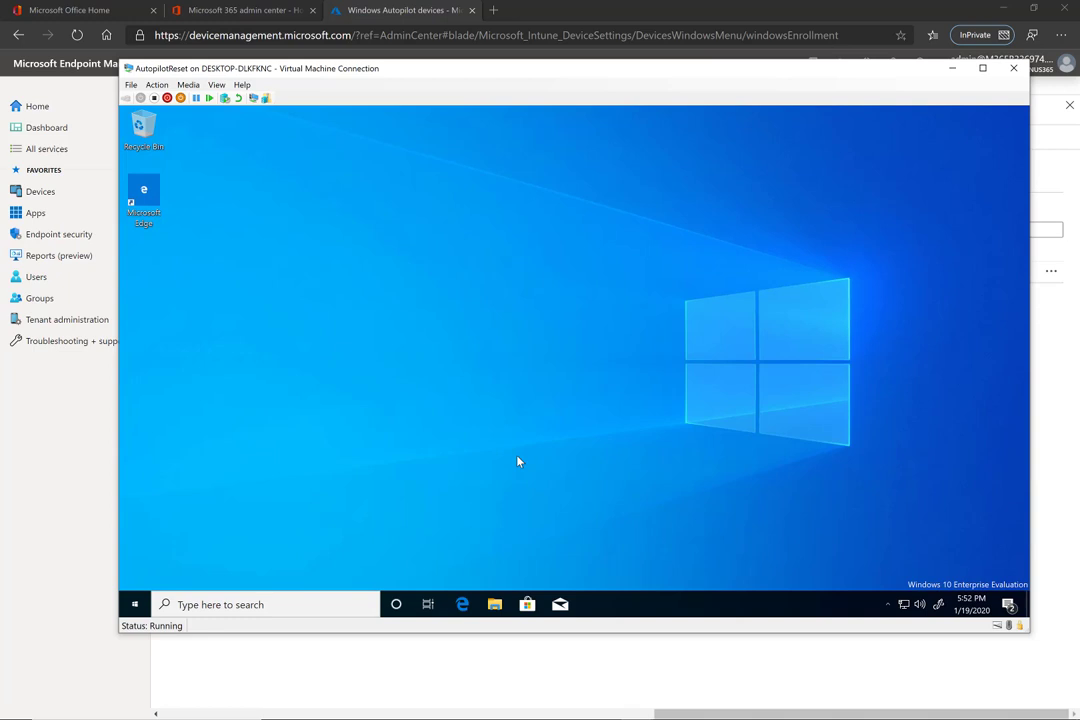
click(137, 603)
text(powers)
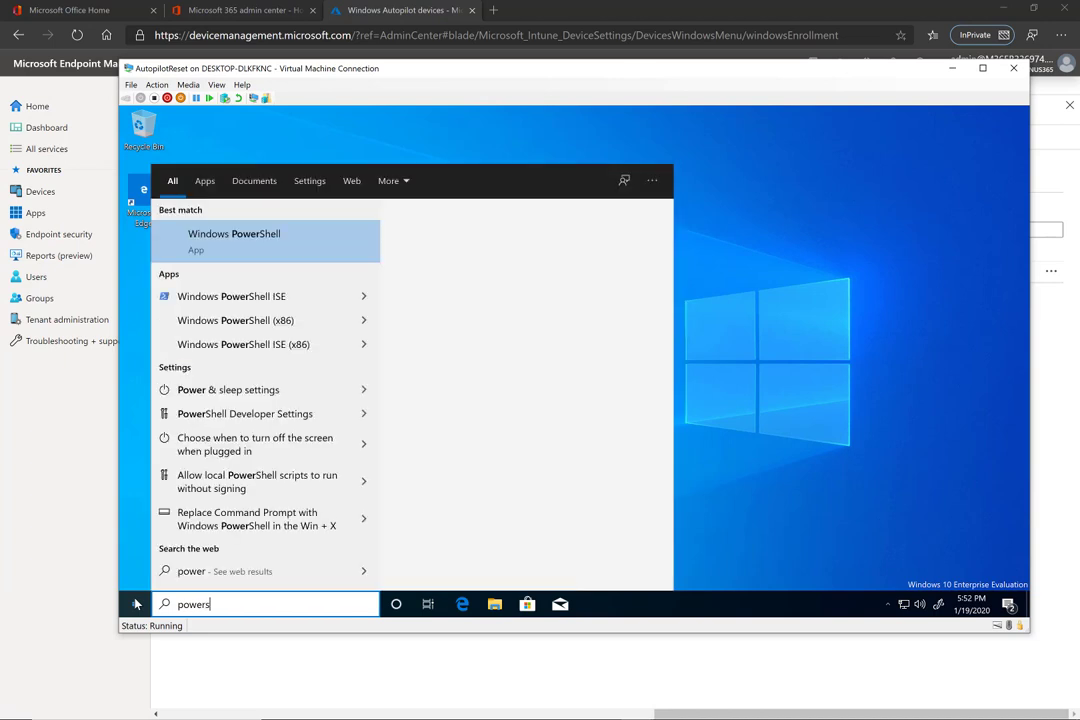
text(hell)
right_click(199, 236)
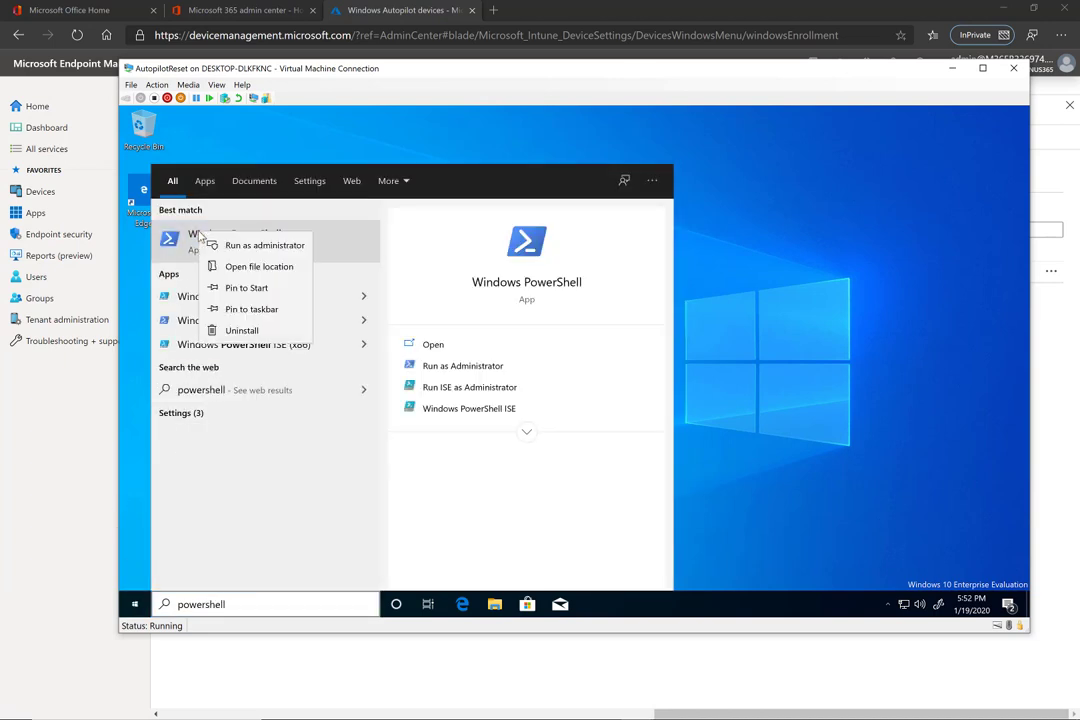
click(224, 243)
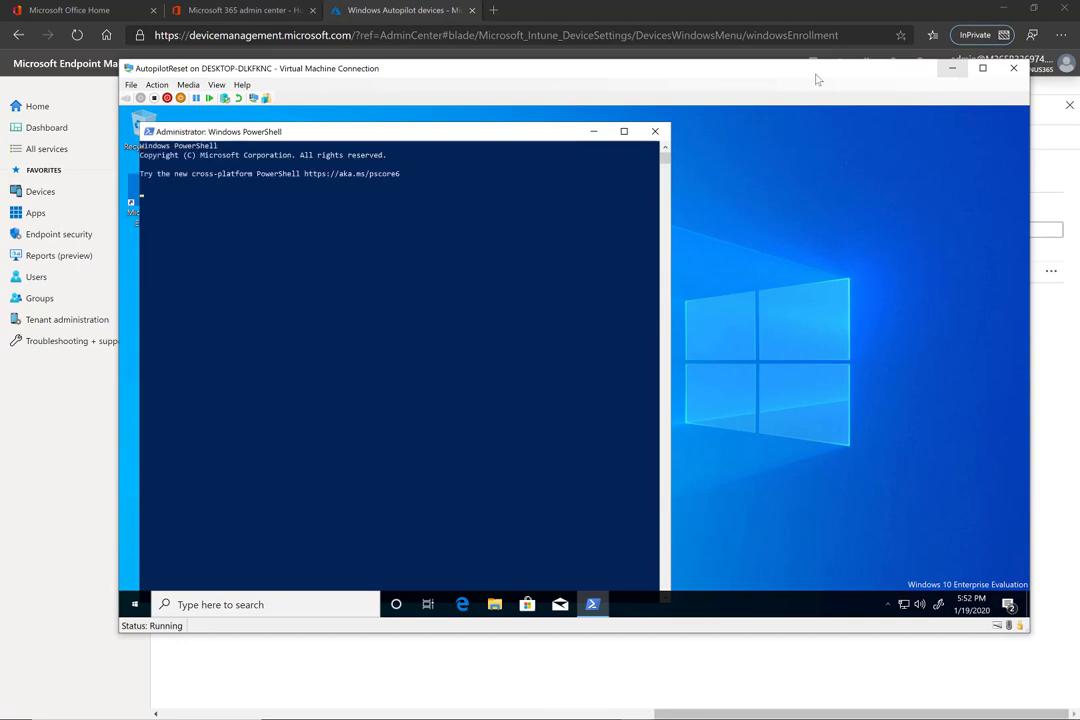
click(952, 69)
Step: Search the web for 'adding windows 10 autopilot hardware ID' in a new tab
click(493, 9)
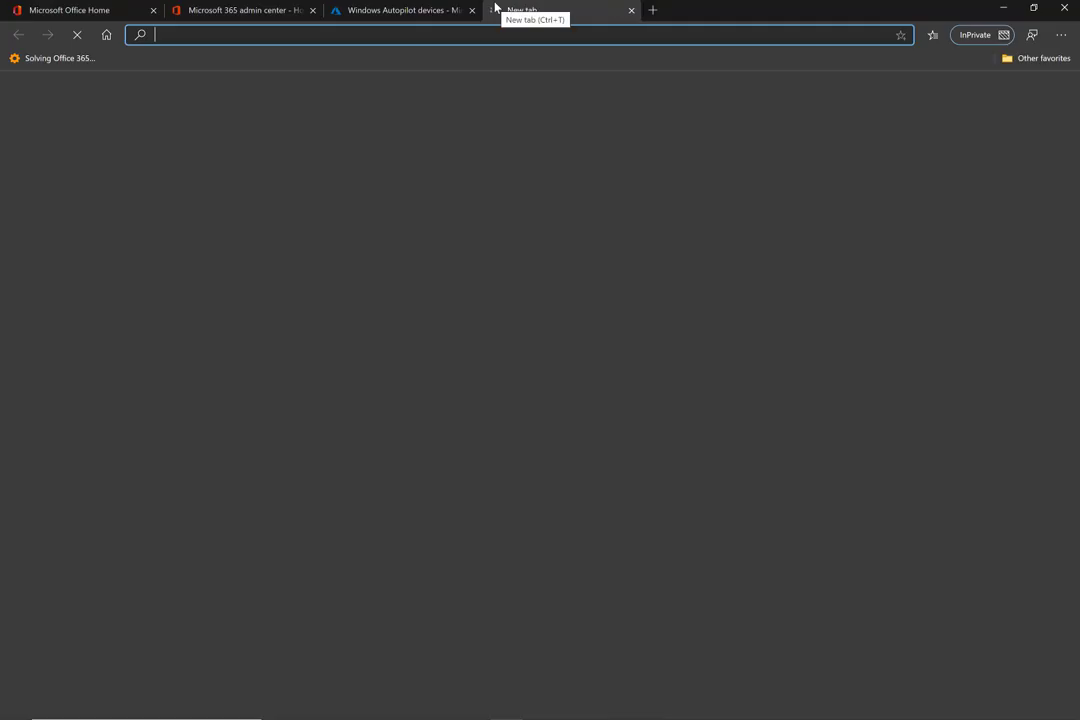
text(adding)
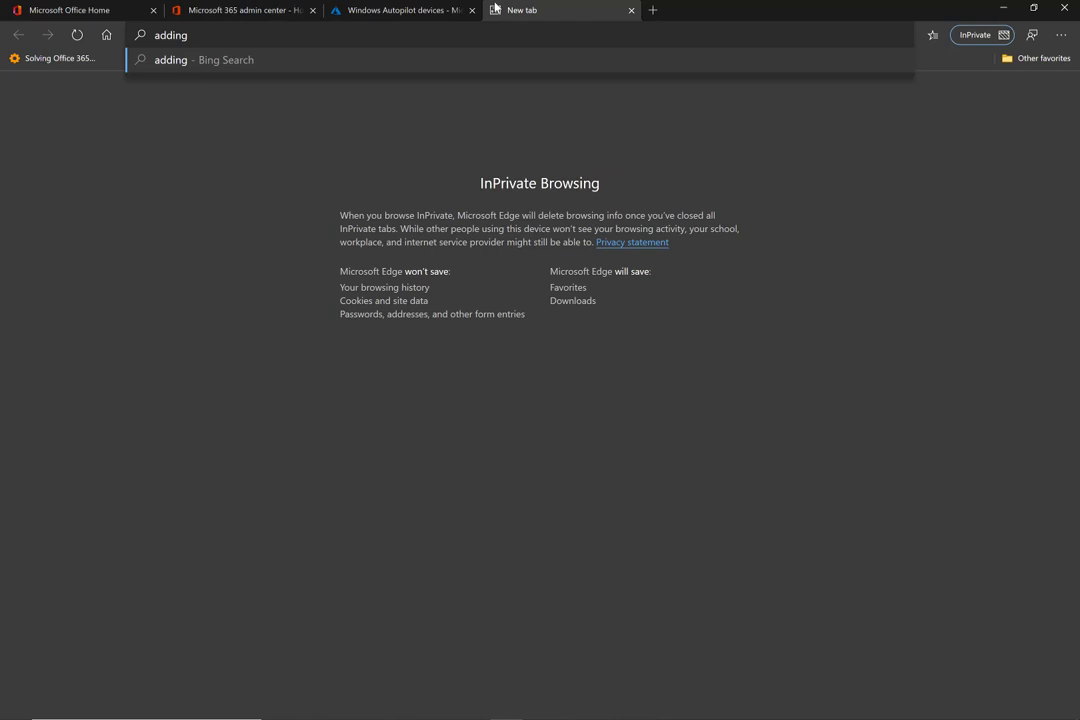
text( windows 10)
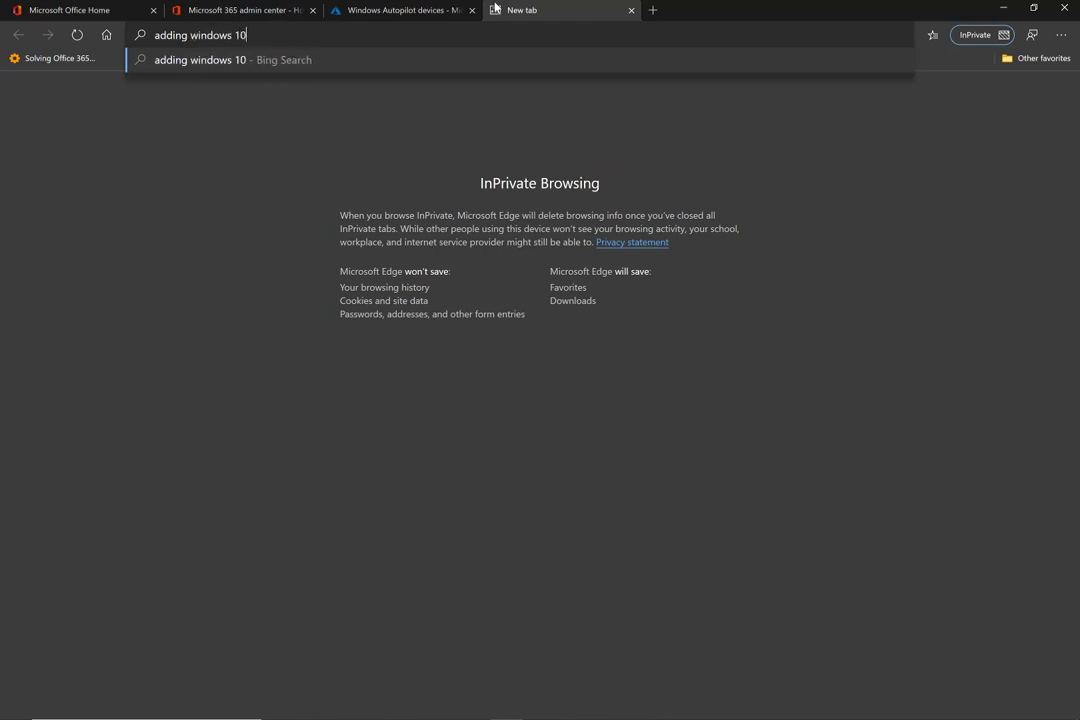
text( autopil)
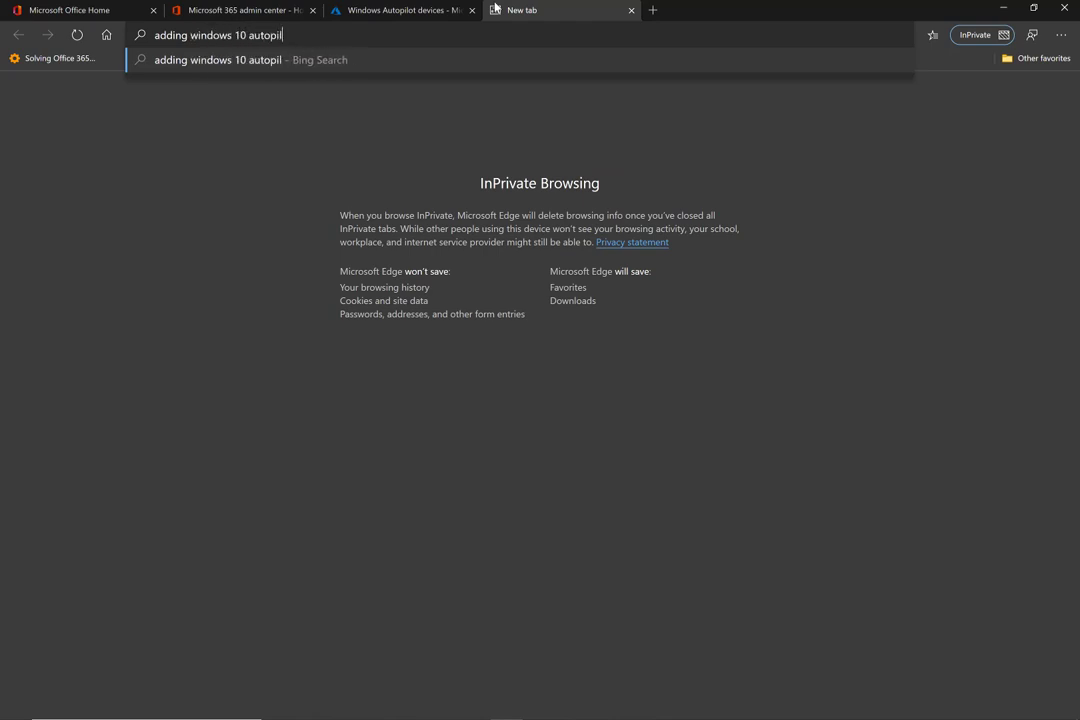
text(ot hardware )
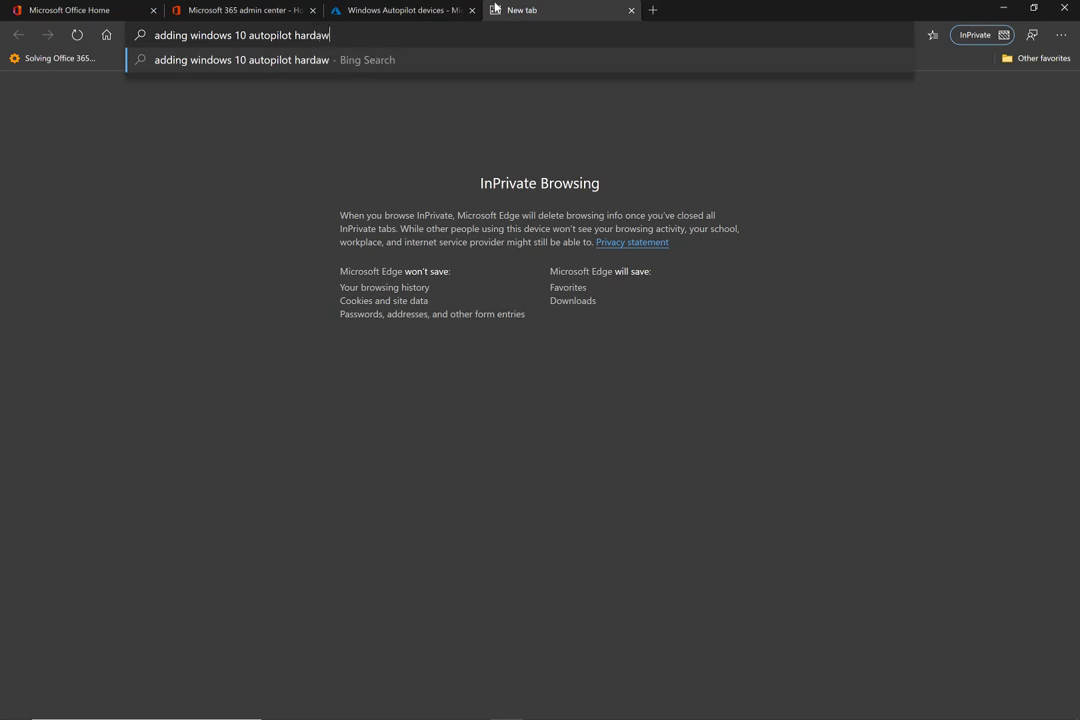
text(ID)
key(Return)
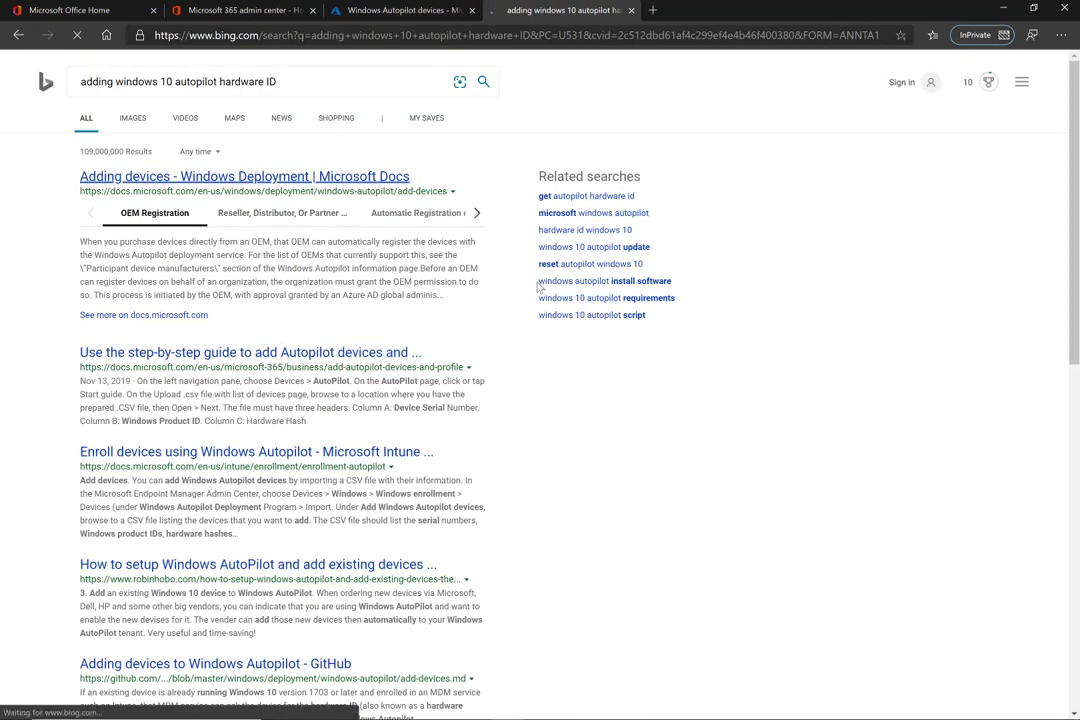
Step: Open the 'Adding devices to Windows Autopilot' Docs article and copy its hardware-ID PowerShell commands
click(242, 182)
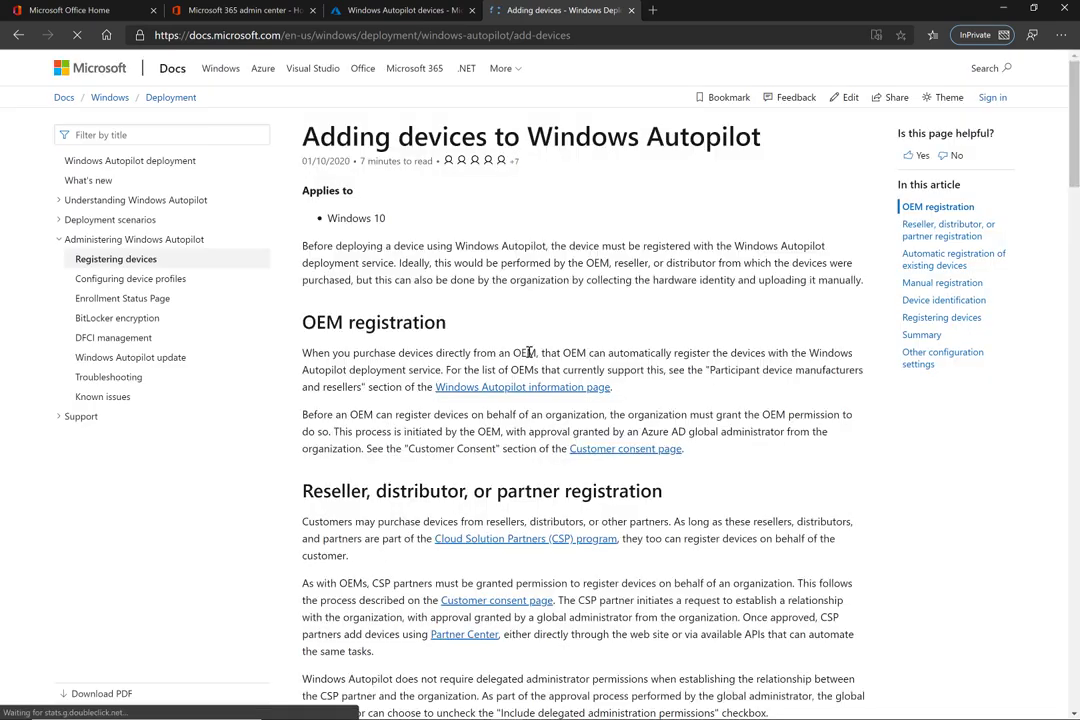
scroll(529, 355, down, 8)
scroll(562, 398, down, 6)
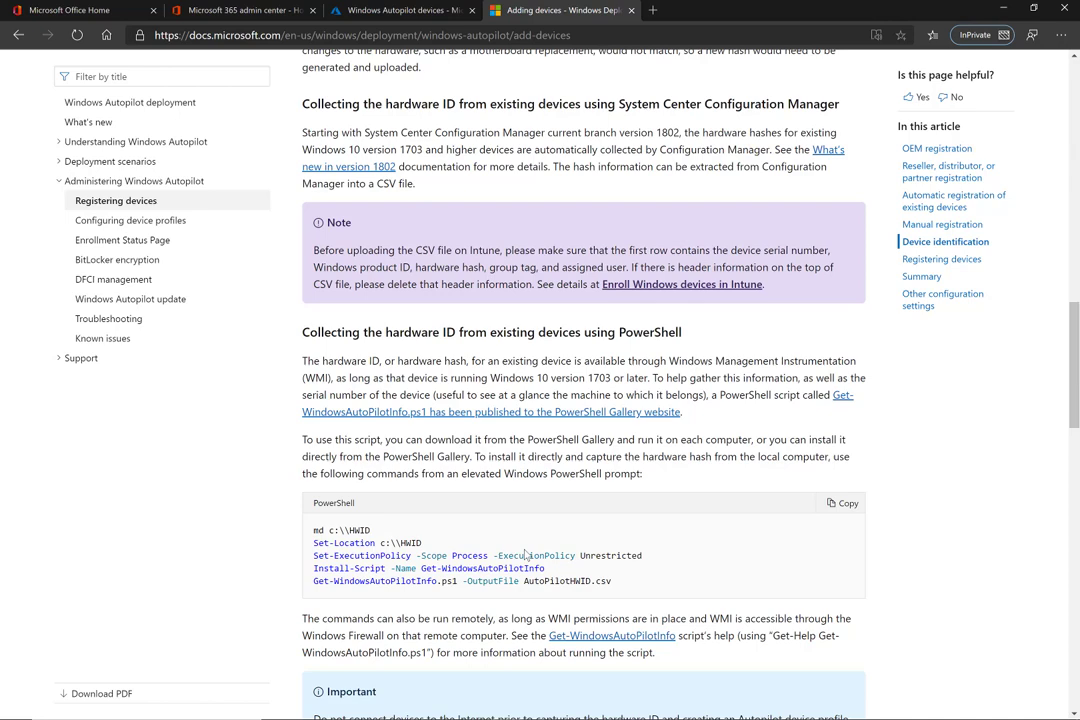
drag(614, 582, 311, 532)
key(ctrl+c)
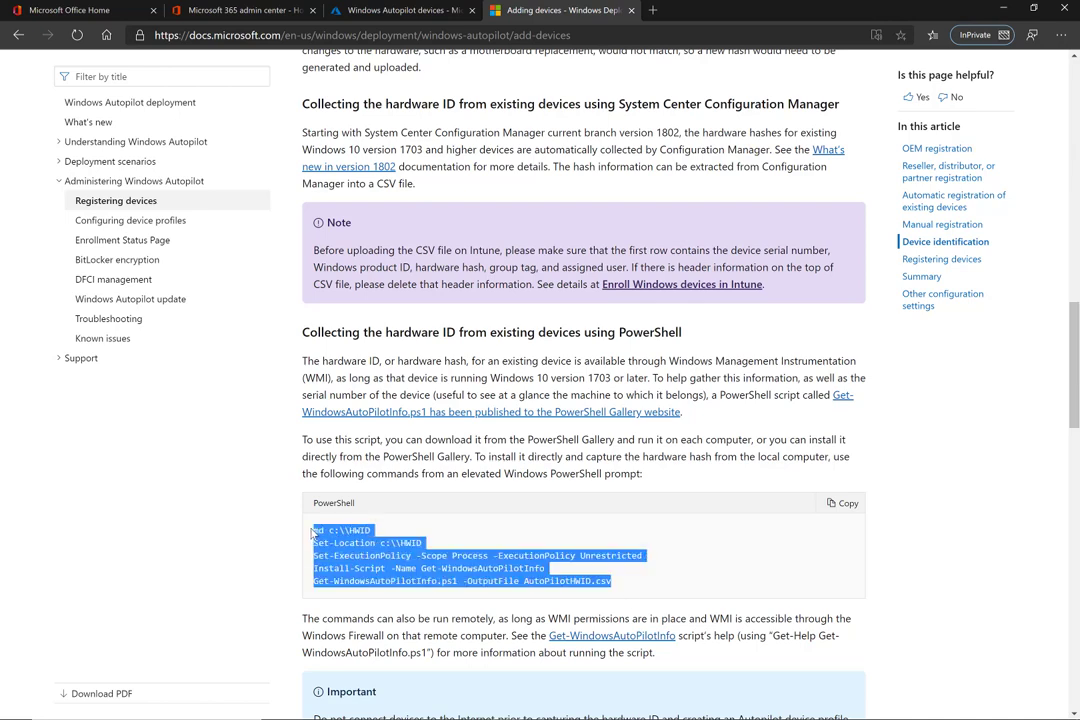
key(alt+Tab)
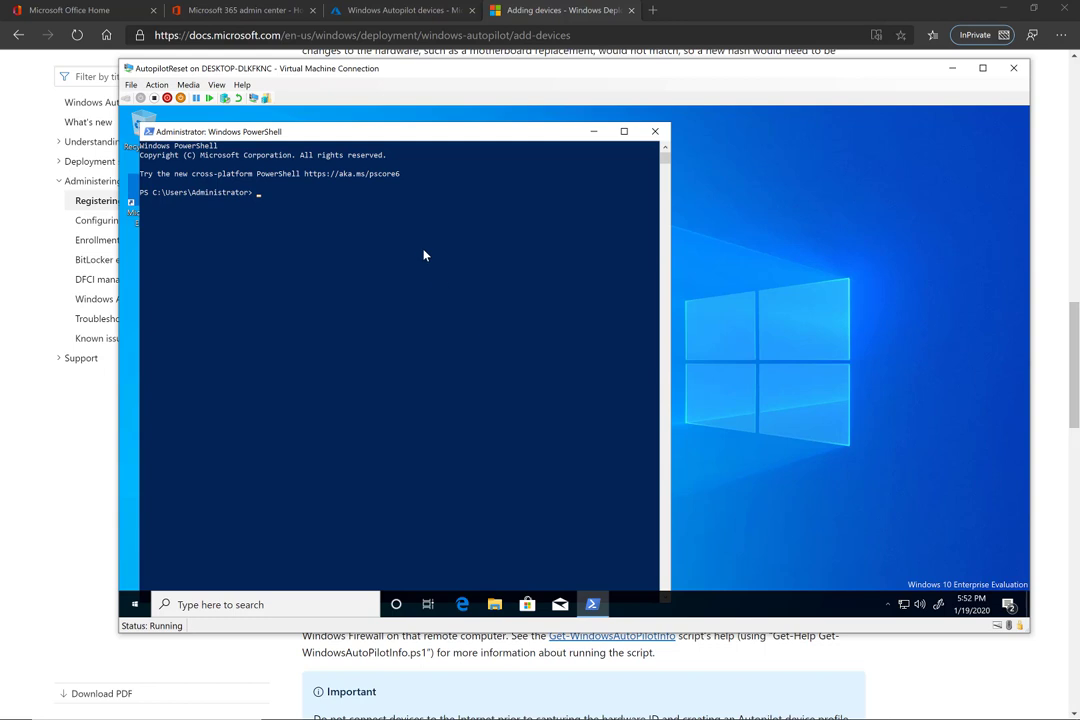
Step: Paste the hardware-ID commands into admin PowerShell and answer y to every prompt
right_click(424, 256)
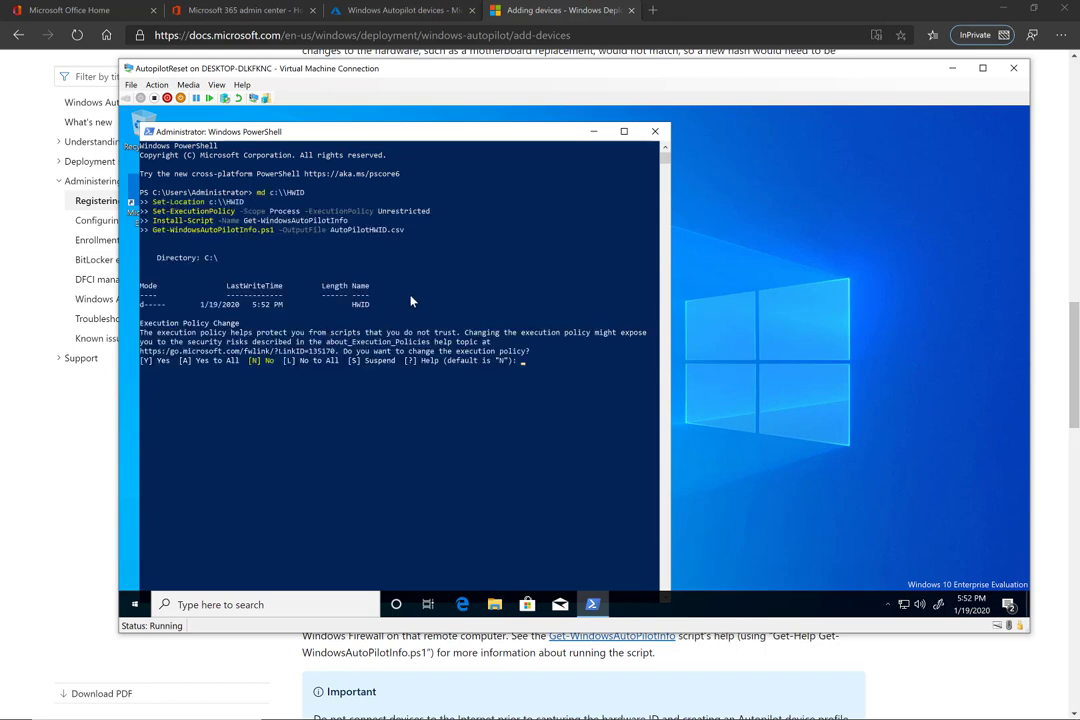
text(y)
key(Return)
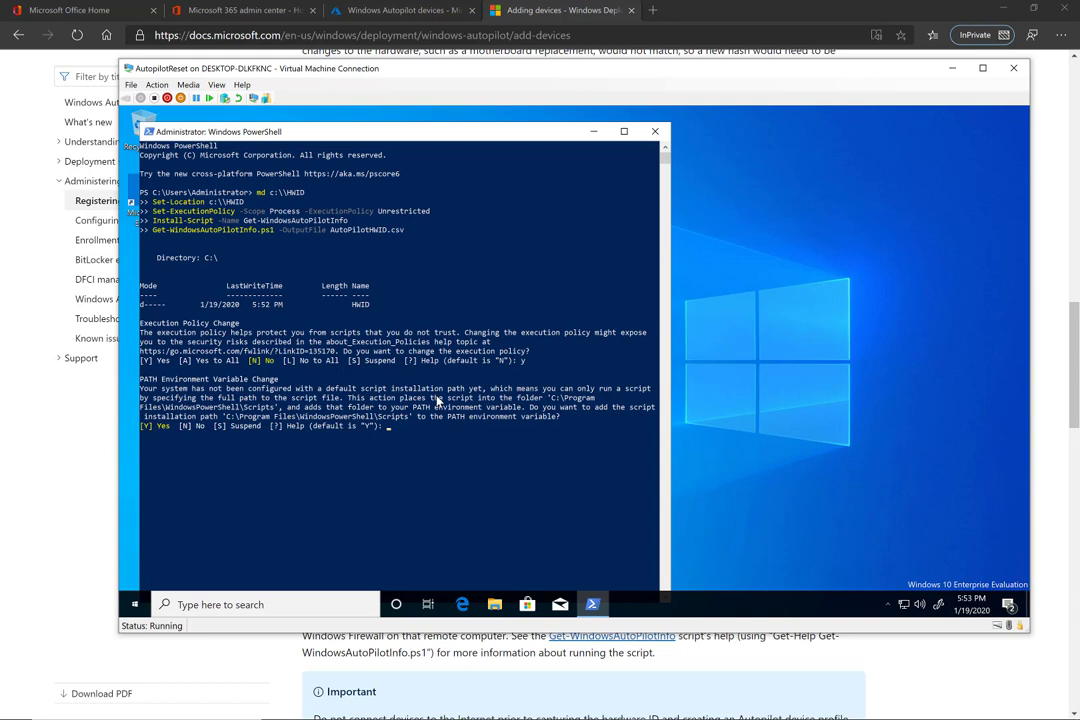
text(y)
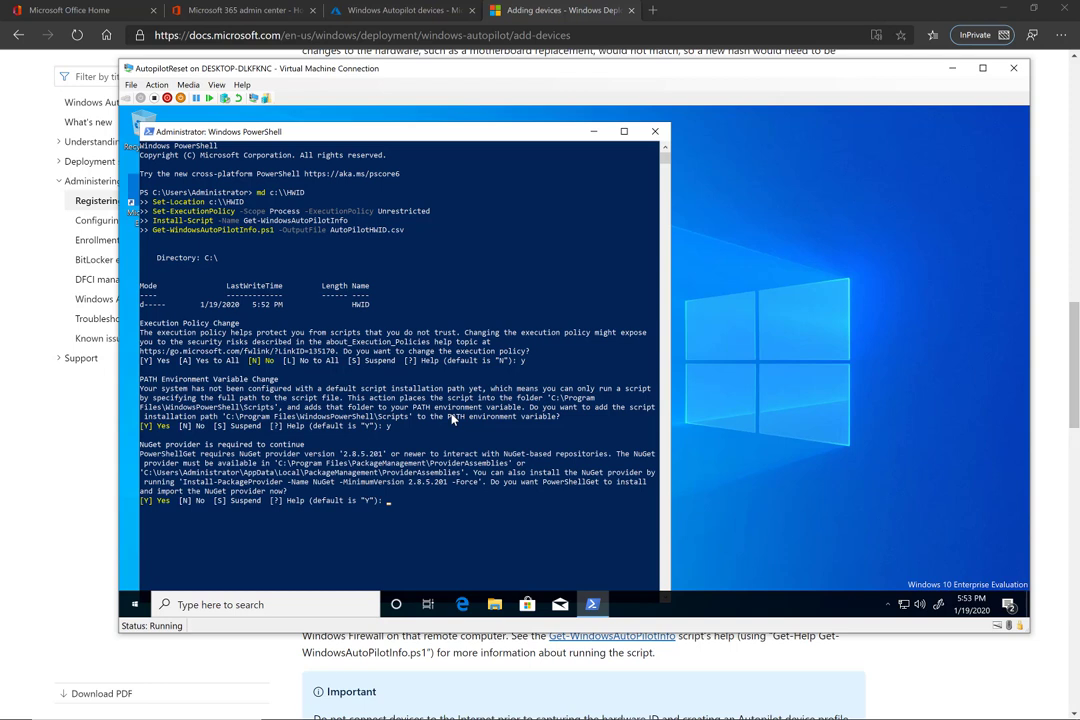
text(y)
drag(586, 141, 708, 131)
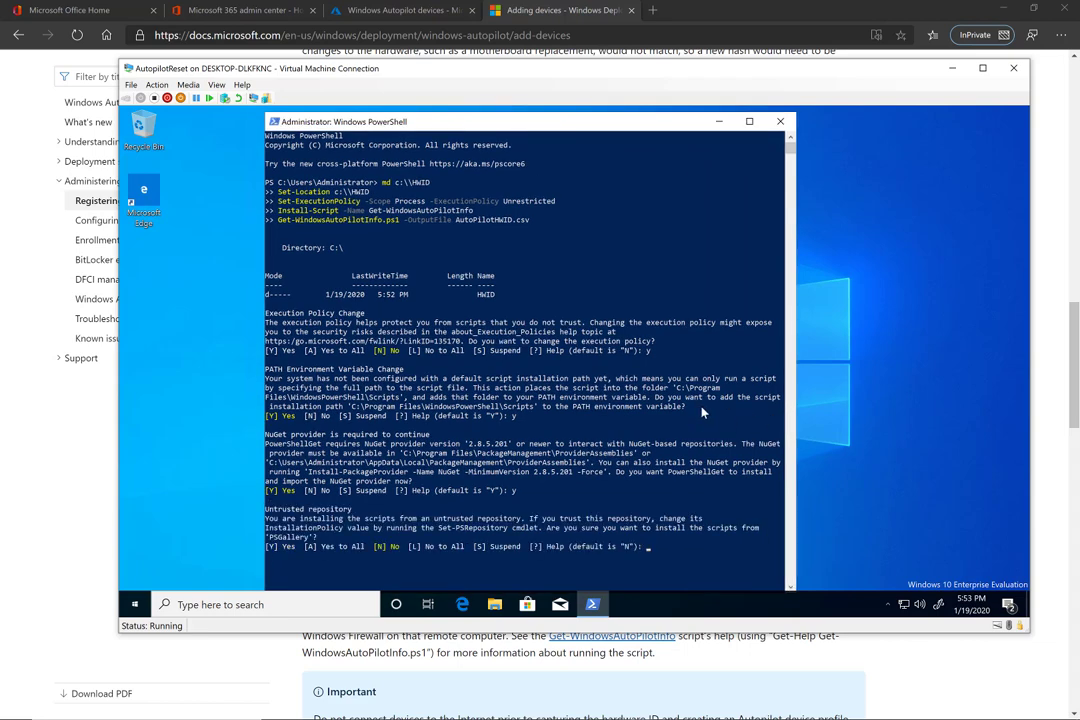
text(y)
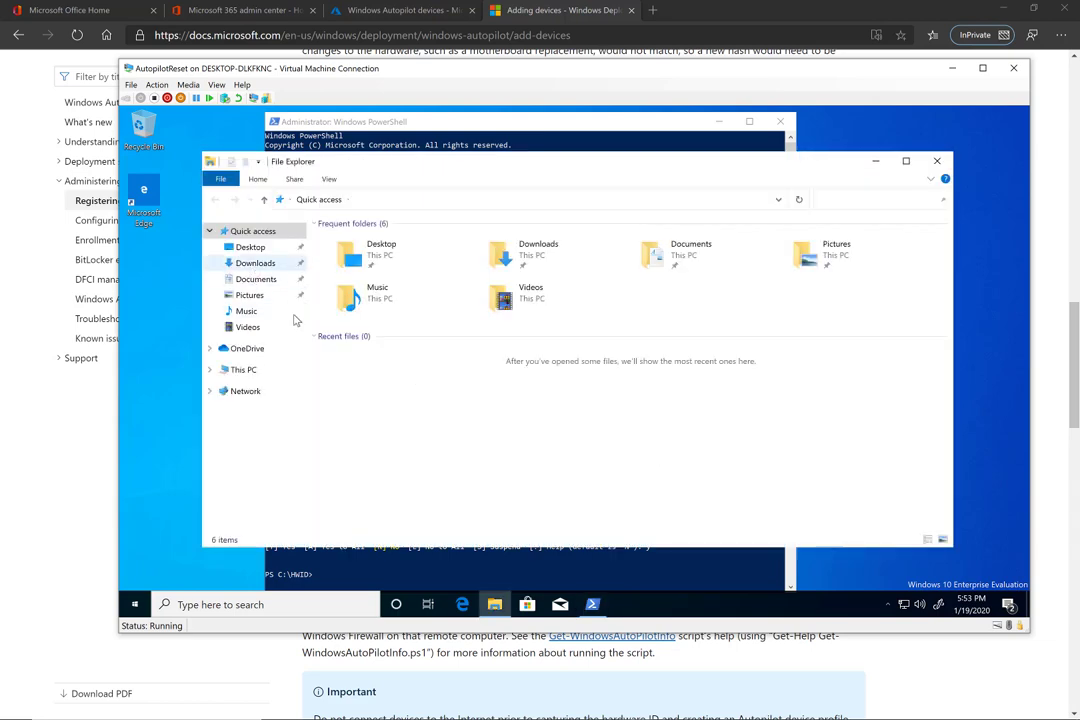
Step: Confirm AutoPilotHWID.csv (7.99 KB) exists in C:\HWID, then return to the browser
click(243, 369)
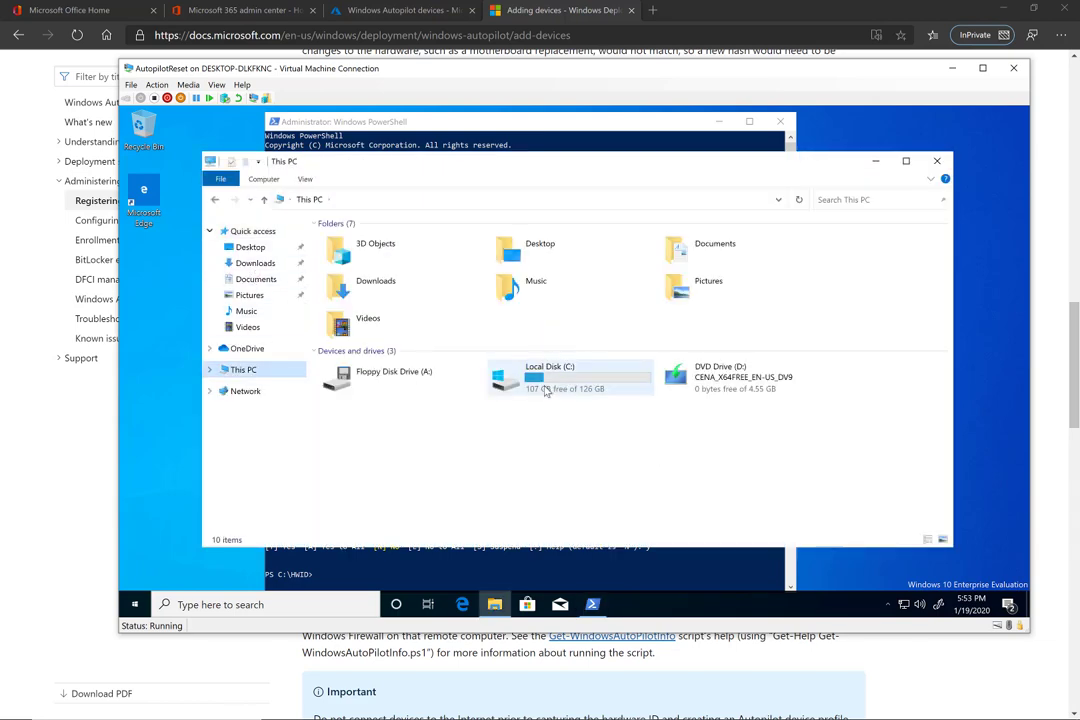
double_click(546, 389)
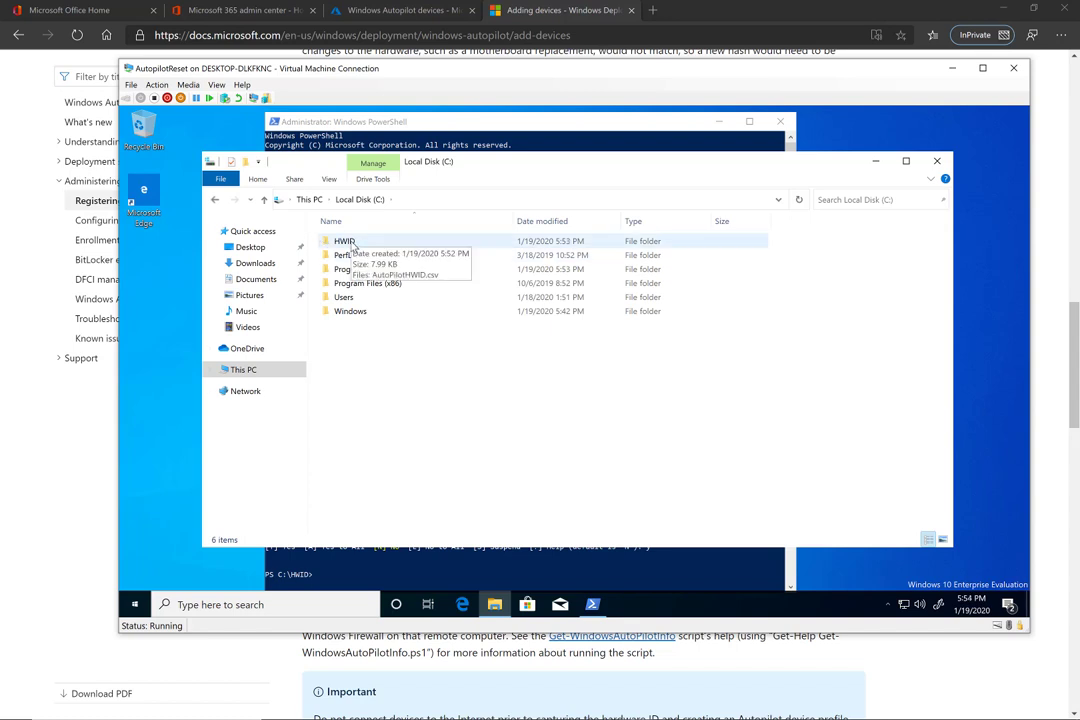
double_click(352, 244)
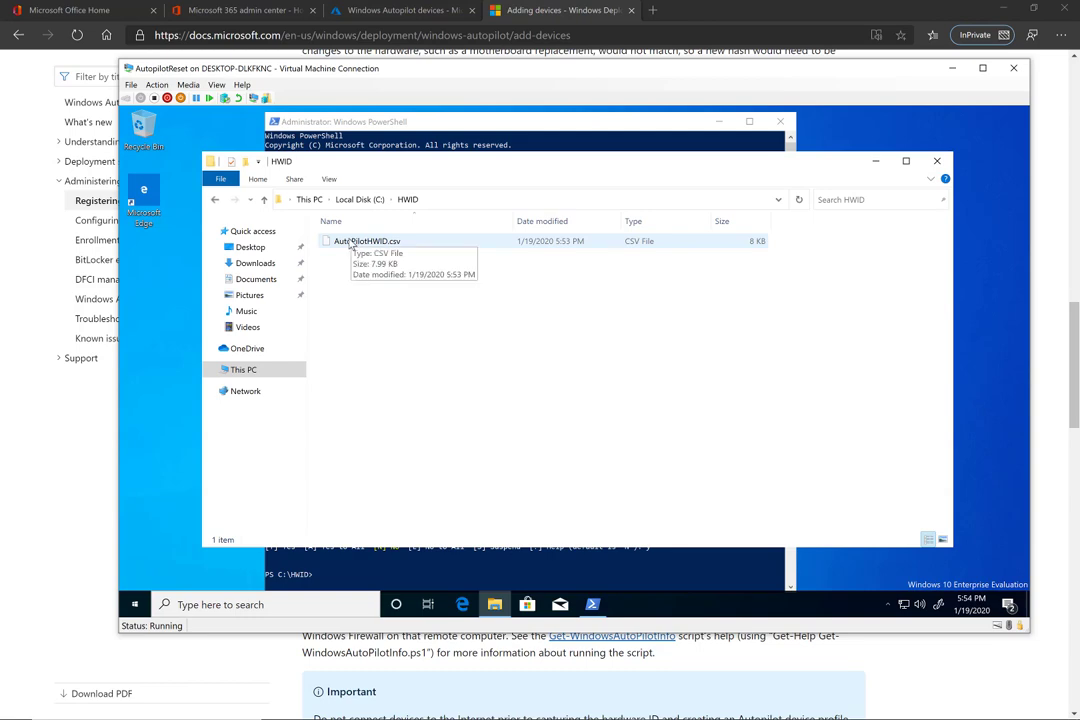
click(351, 245)
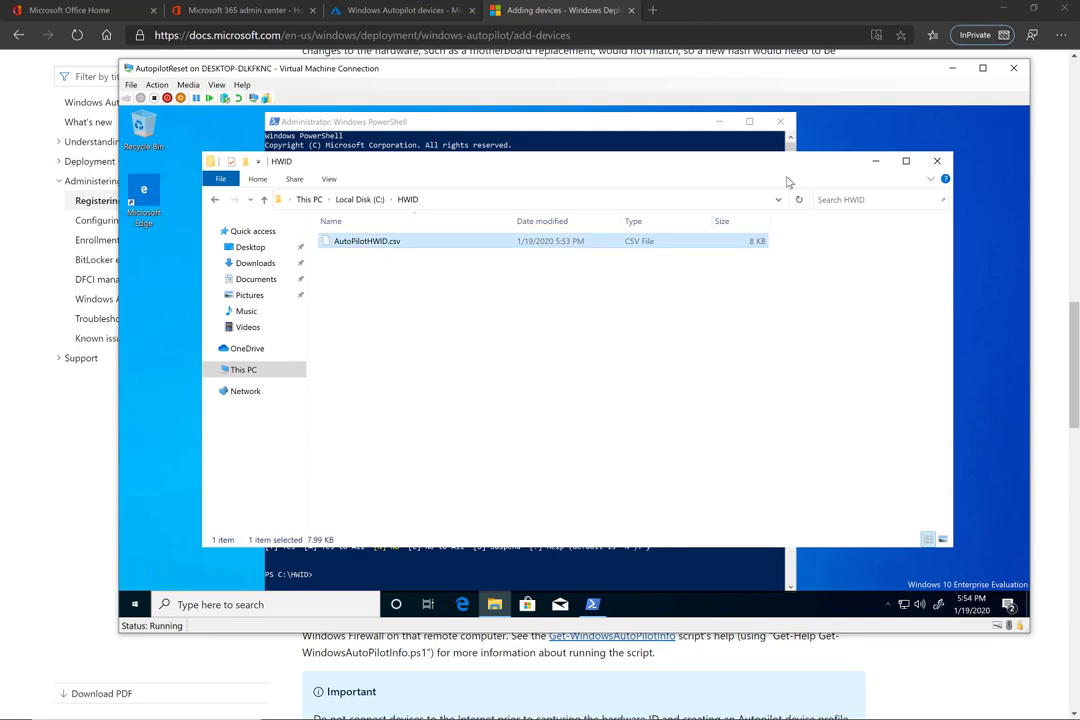
click(803, 56)
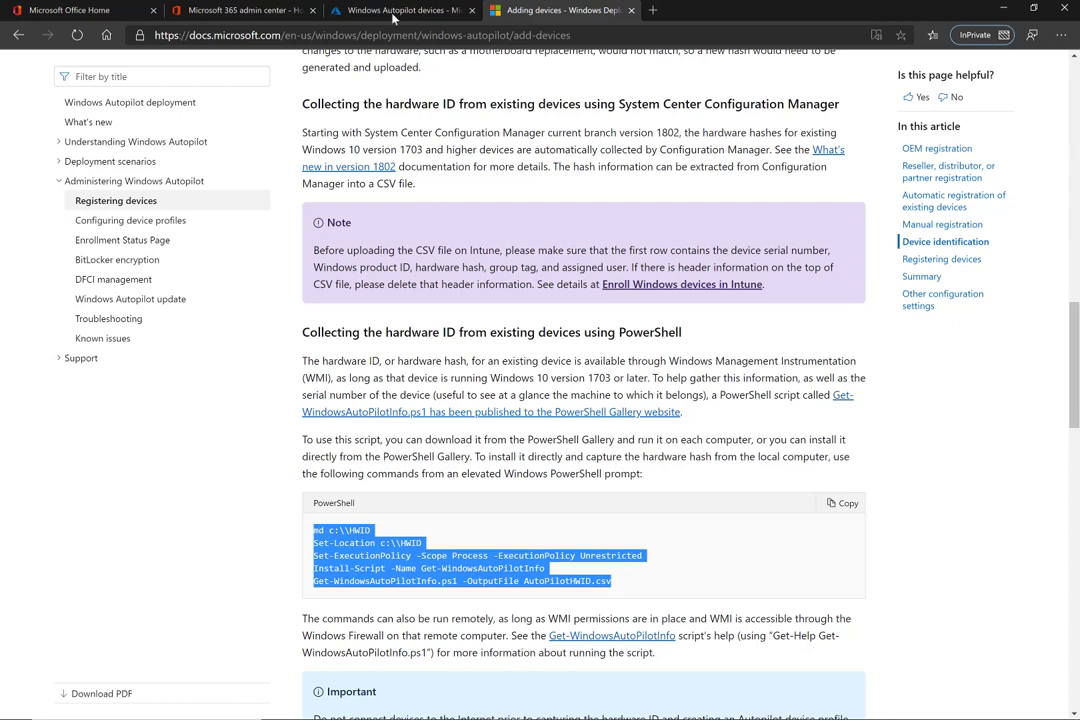
Step: Navigate Devices > Windows > Windows enrollment back to the Autopilot devices list
click(334, 12)
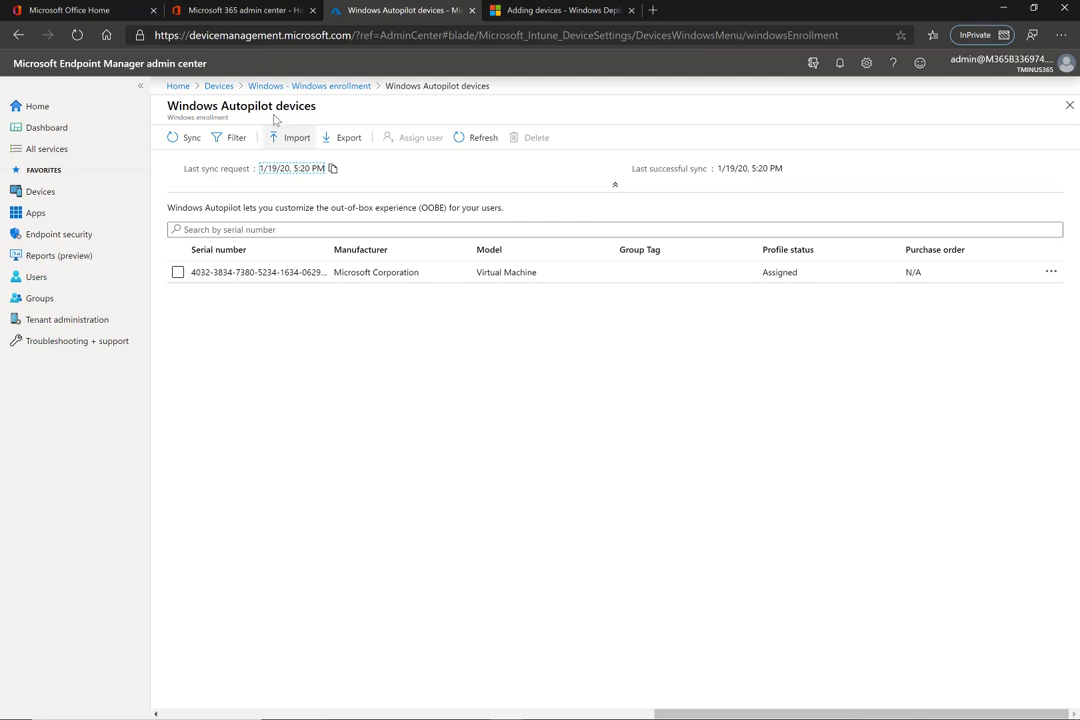
click(288, 86)
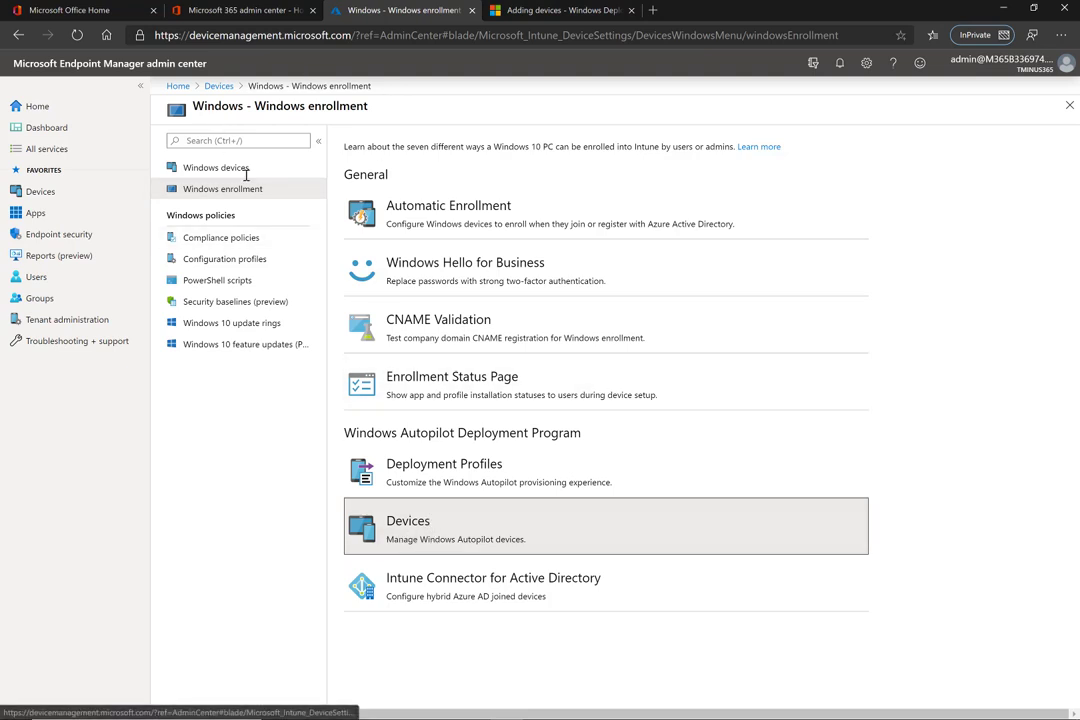
click(218, 86)
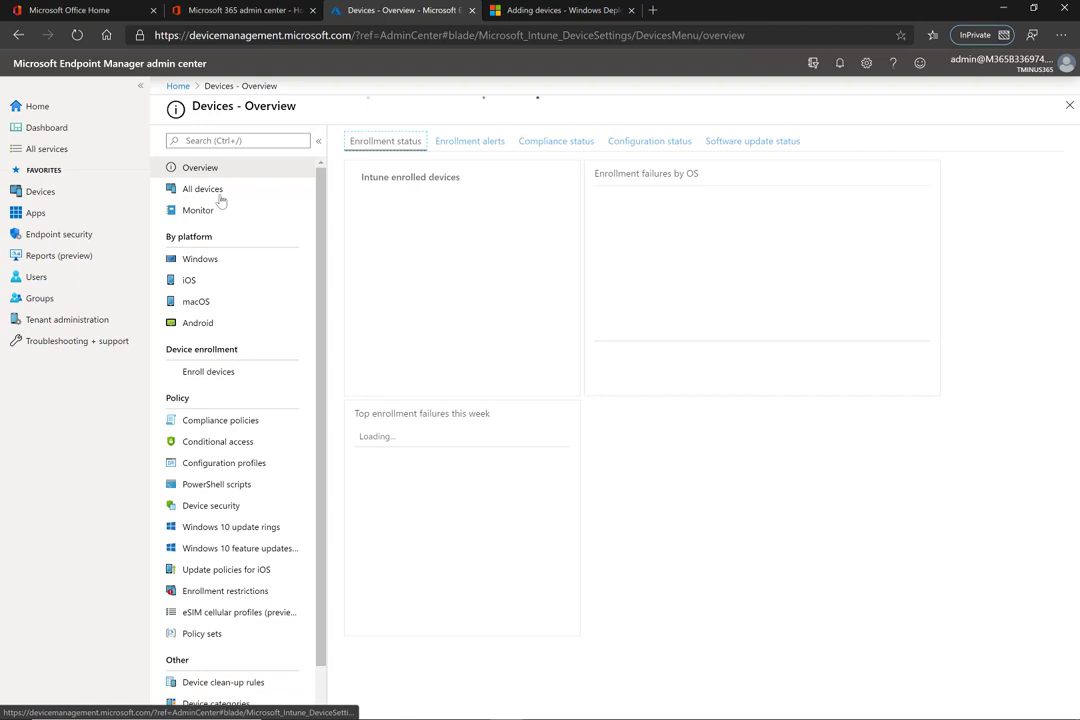
click(232, 260)
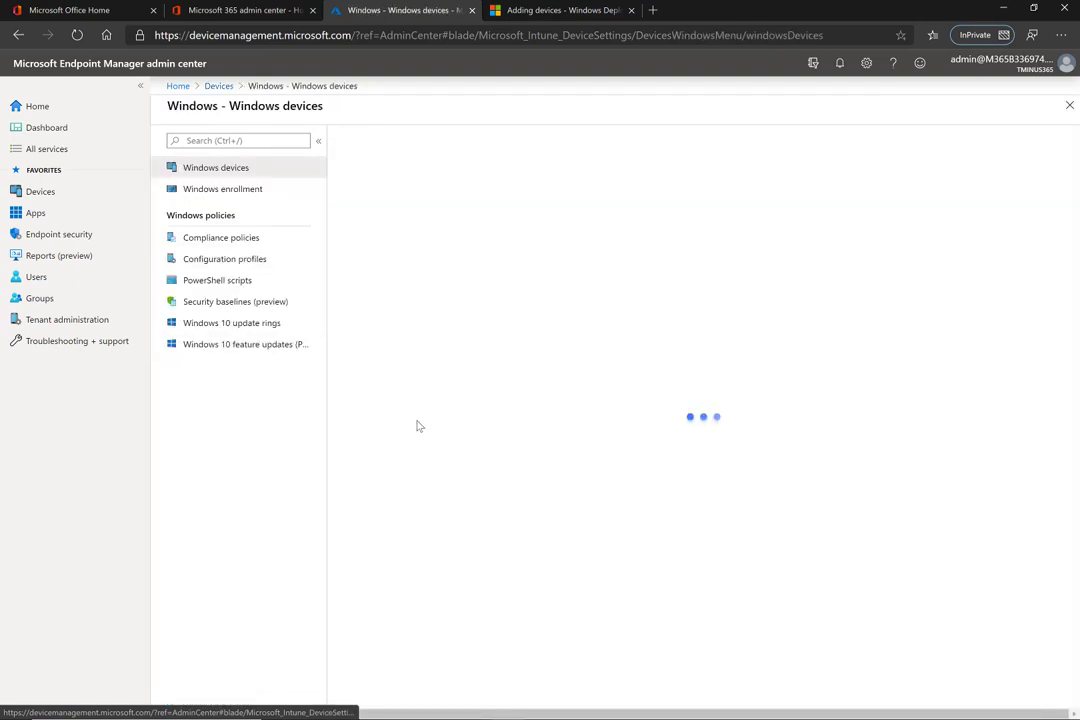
click(222, 188)
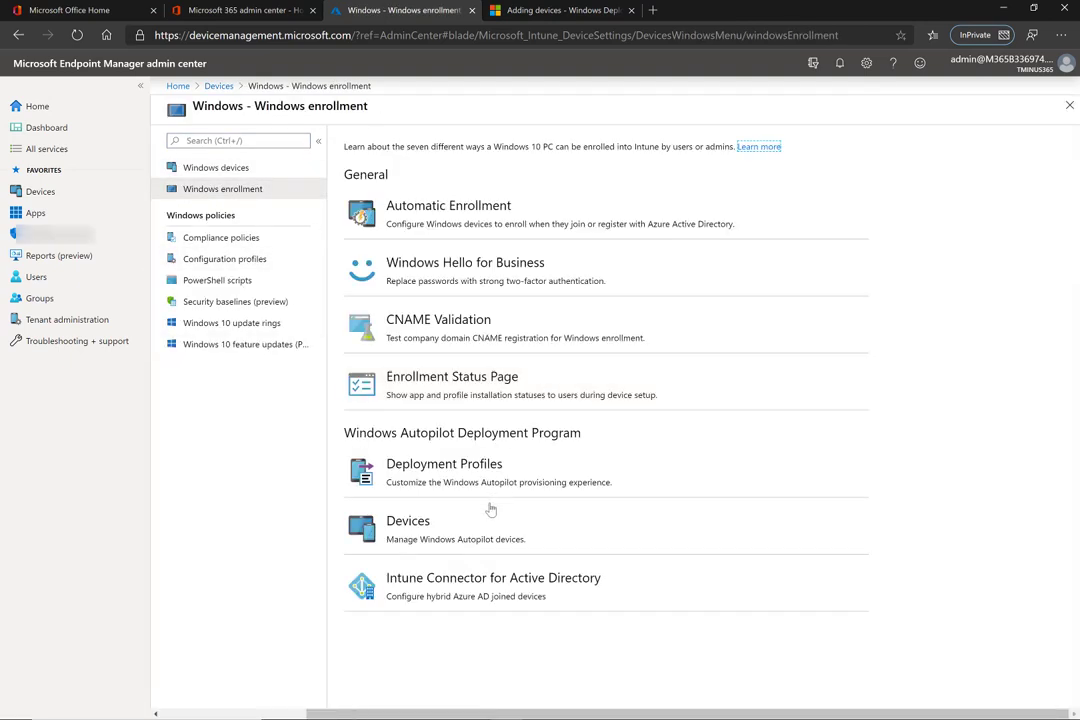
click(489, 520)
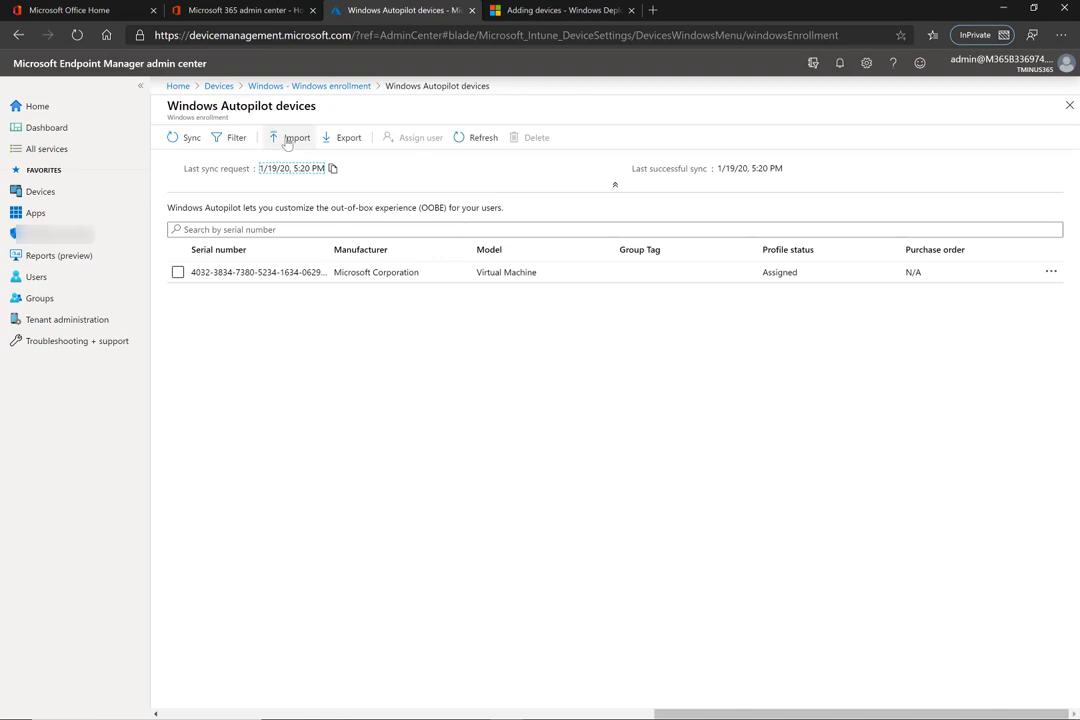
Step: Import Desktop\AutoPilotHWID.csv so the list shows two Virtual Machines, both profile Assigned
click(291, 138)
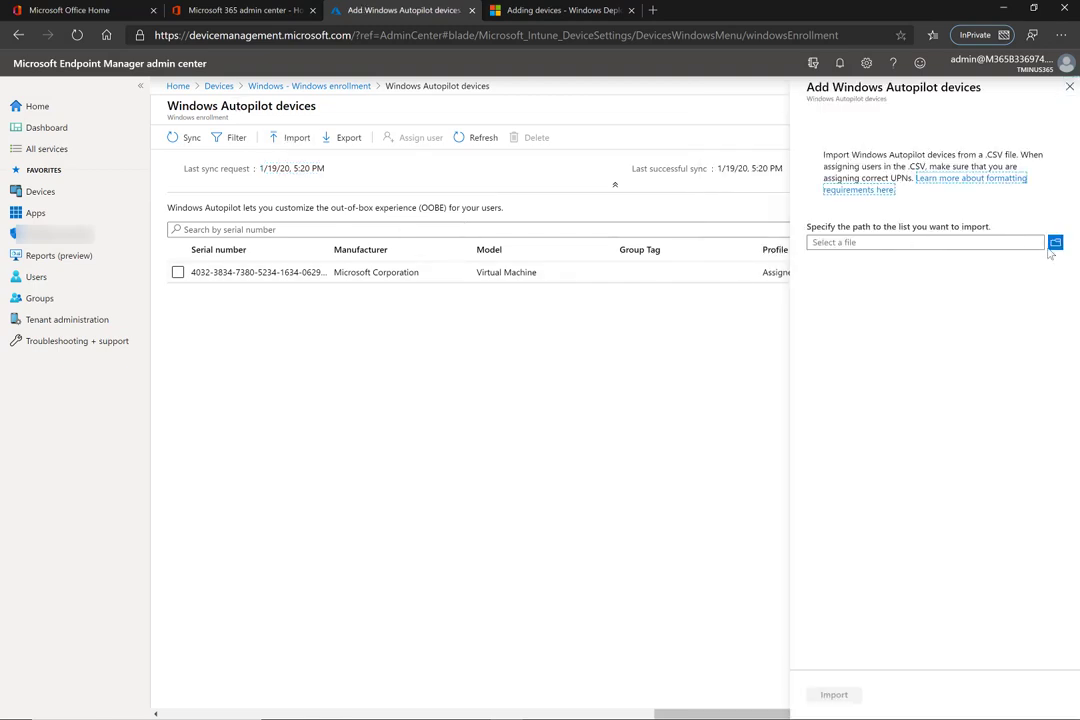
click(1055, 243)
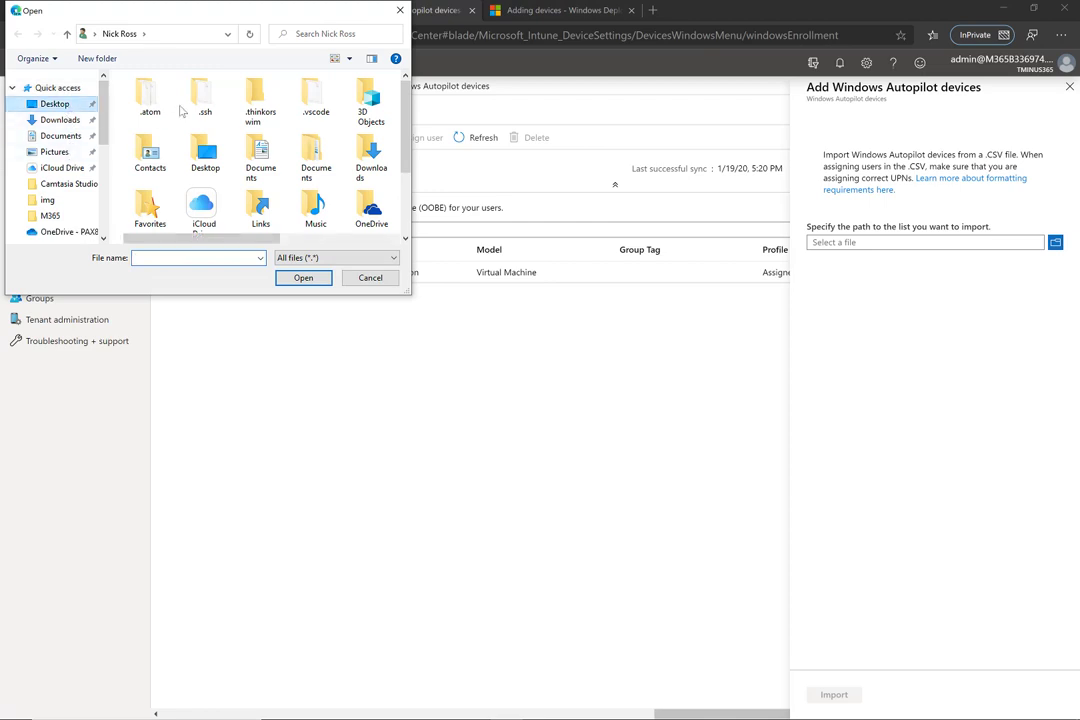
click(165, 141)
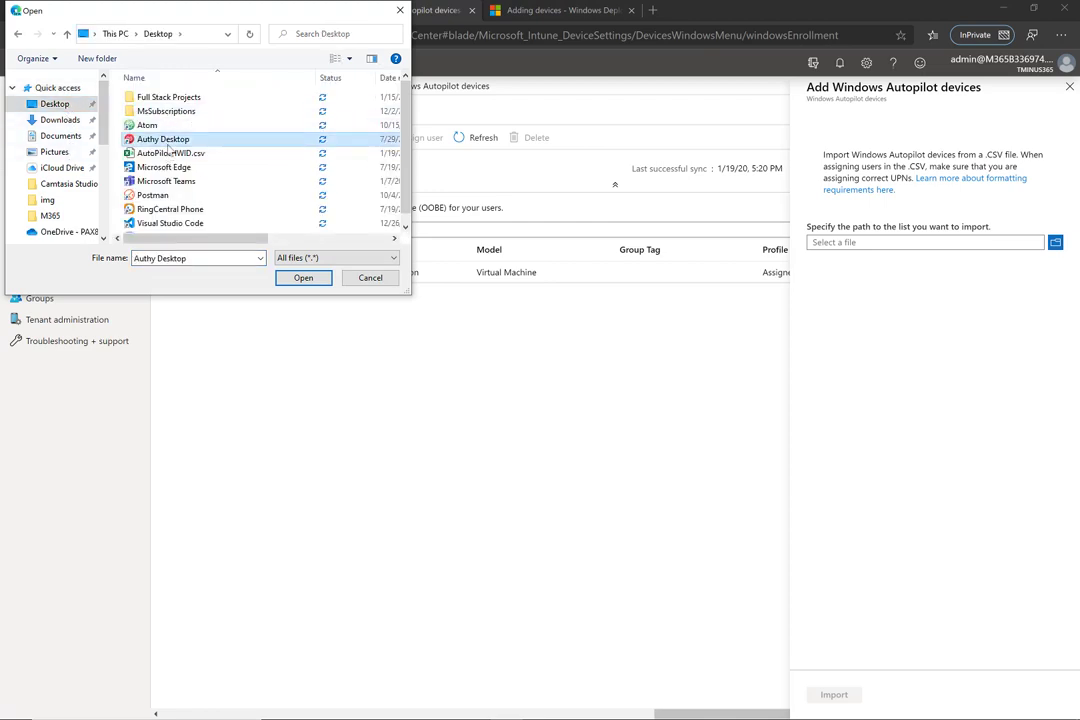
click(170, 153)
click(302, 278)
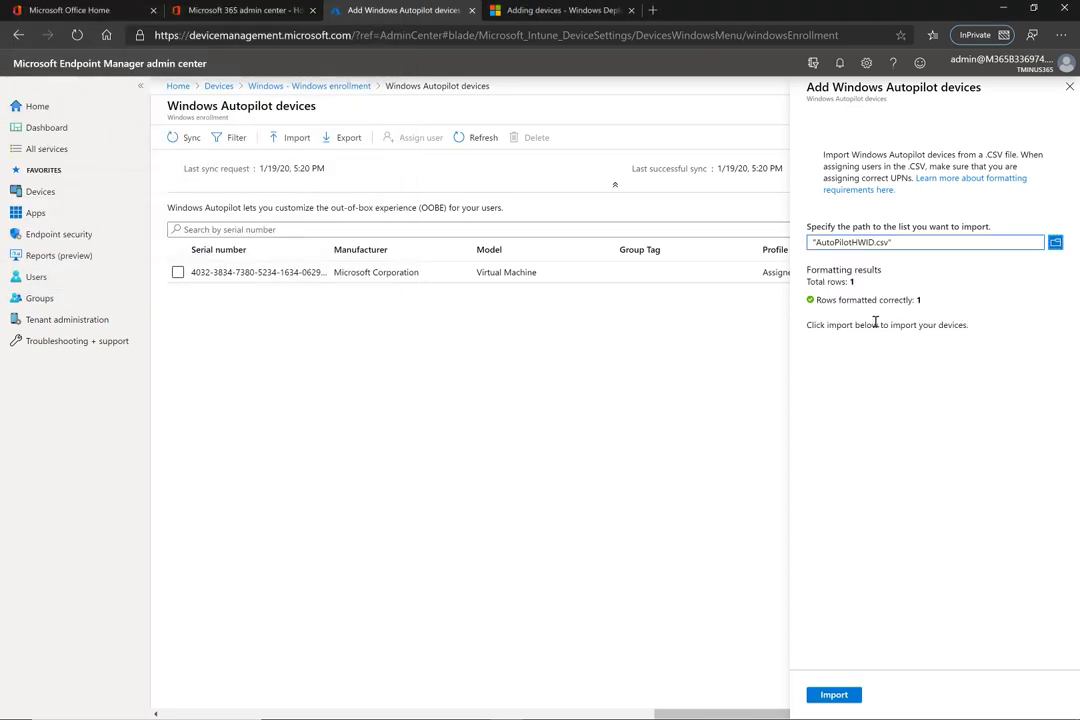
click(837, 698)
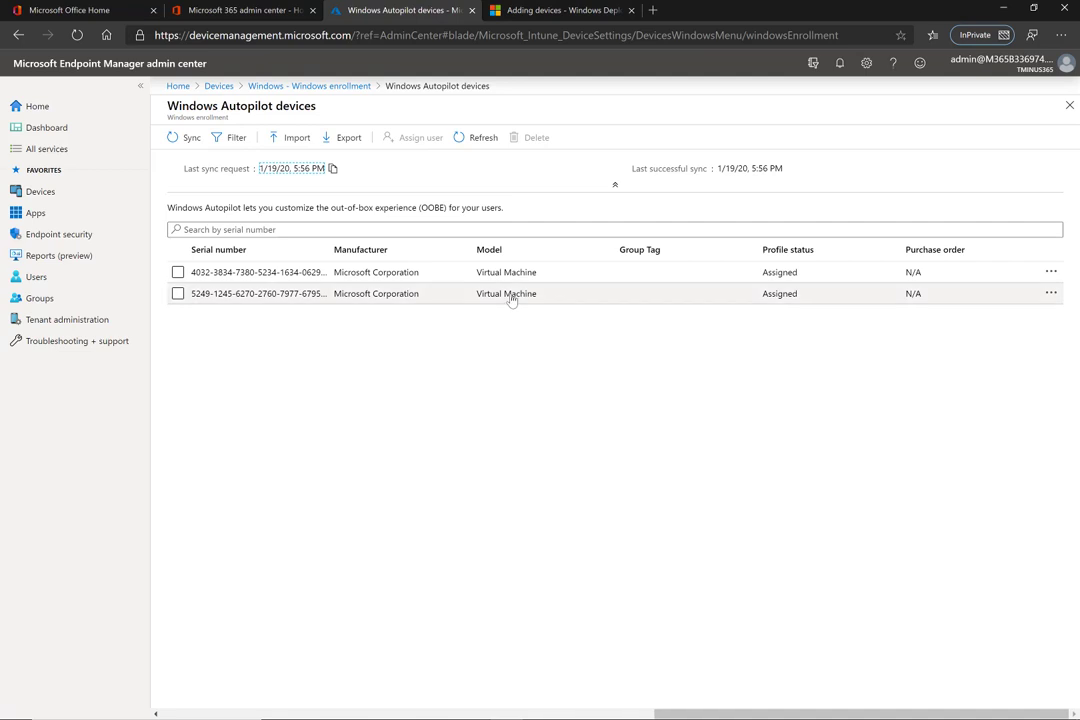
Step: Confirm the hardware-ID import finished and select the newly imported Autopilot device
click(839, 63)
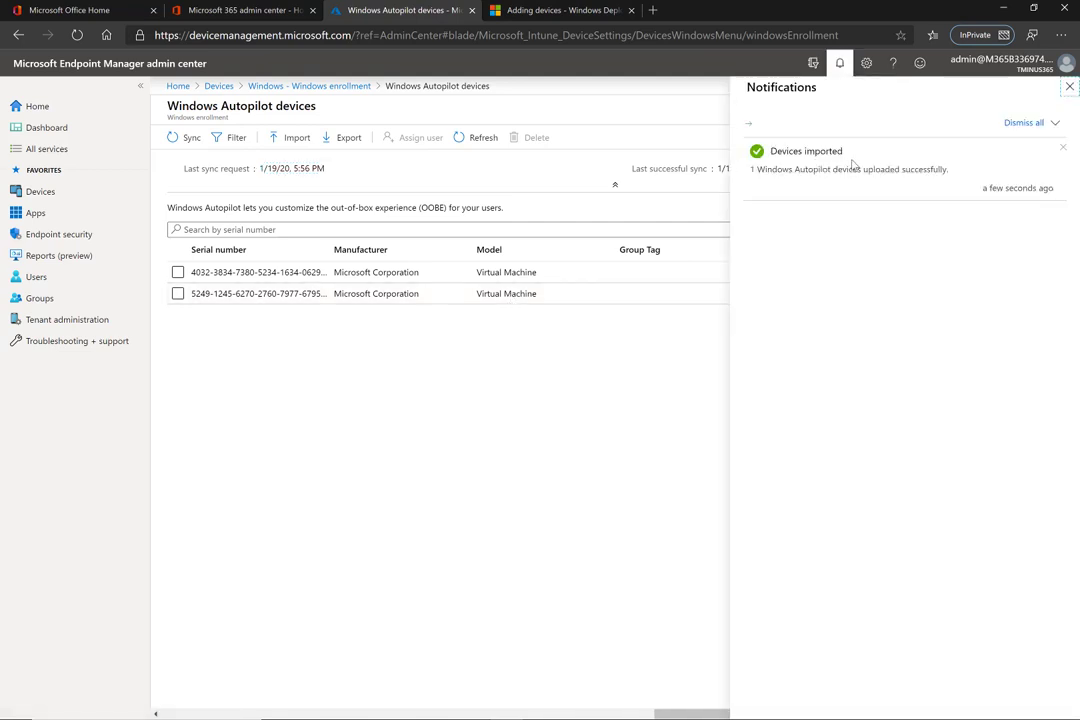
click(710, 55)
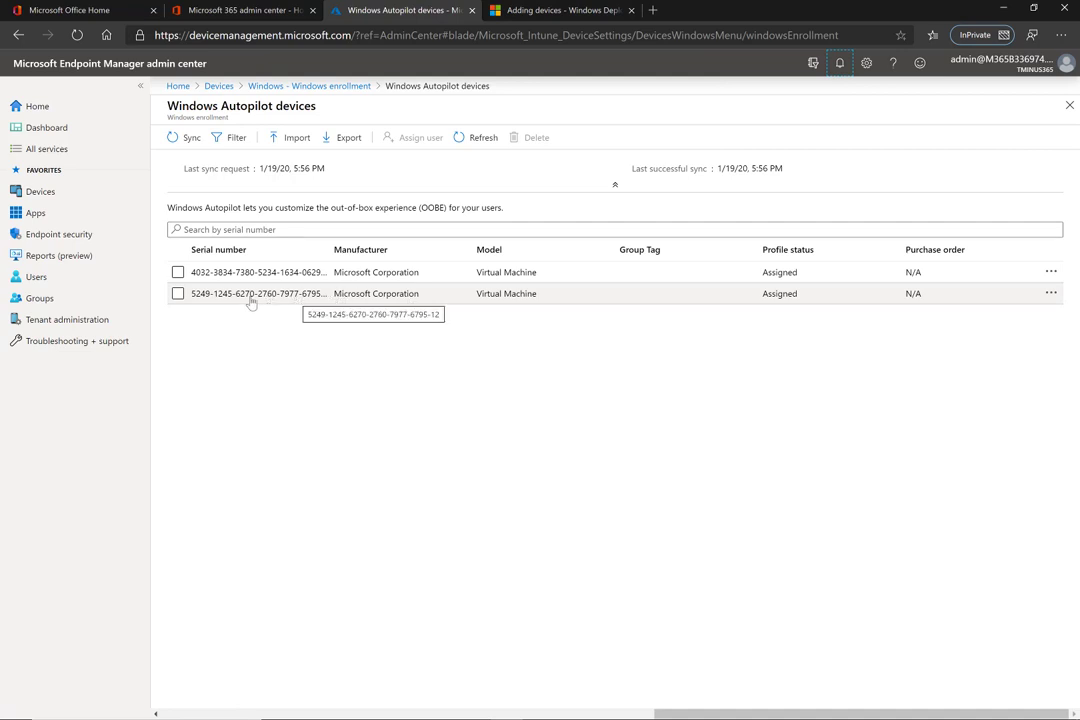
click(177, 293)
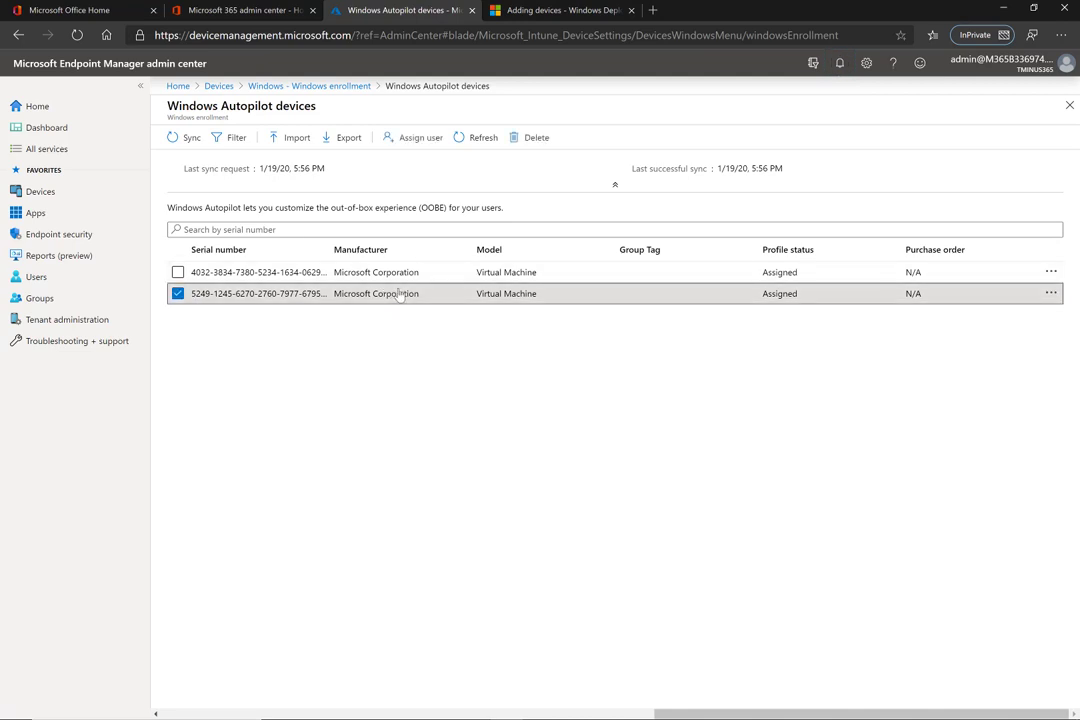
Step: Assign the directory user found by name search to the device, then open its properties
click(400, 139)
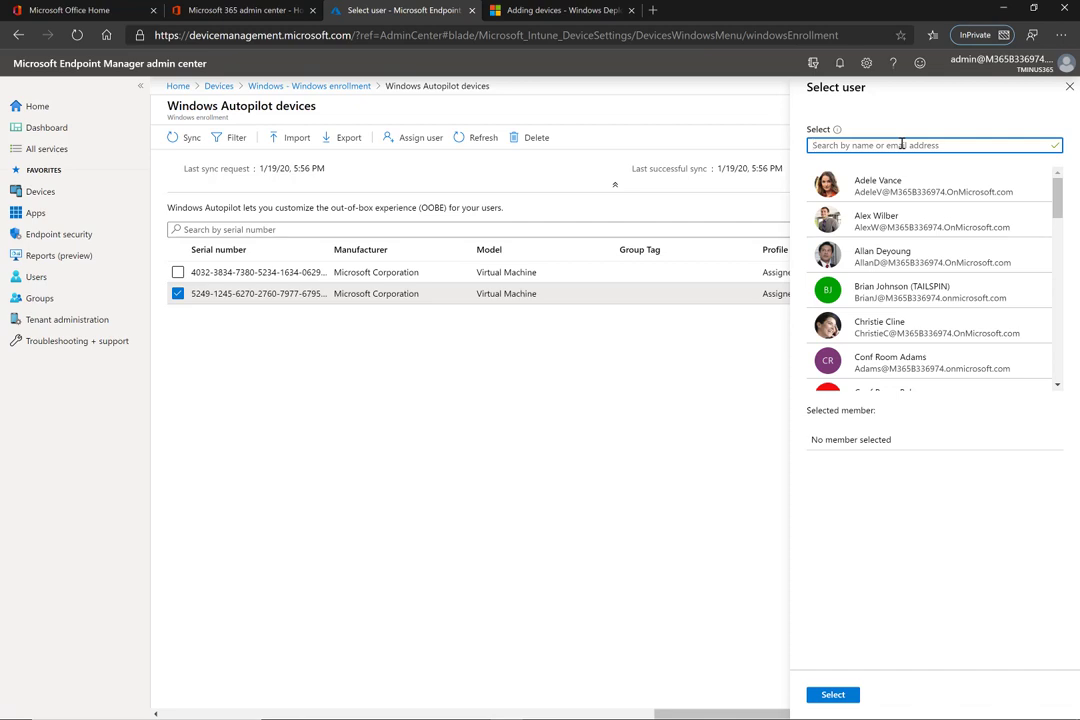
text(mega)
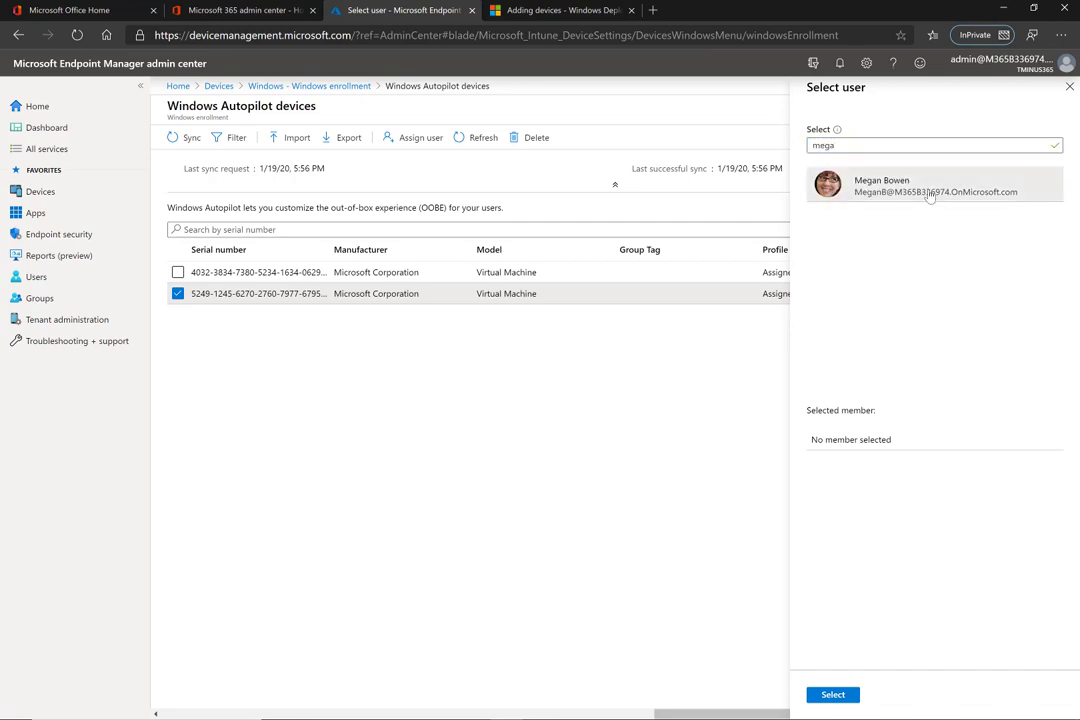
click(900, 186)
click(833, 695)
click(714, 293)
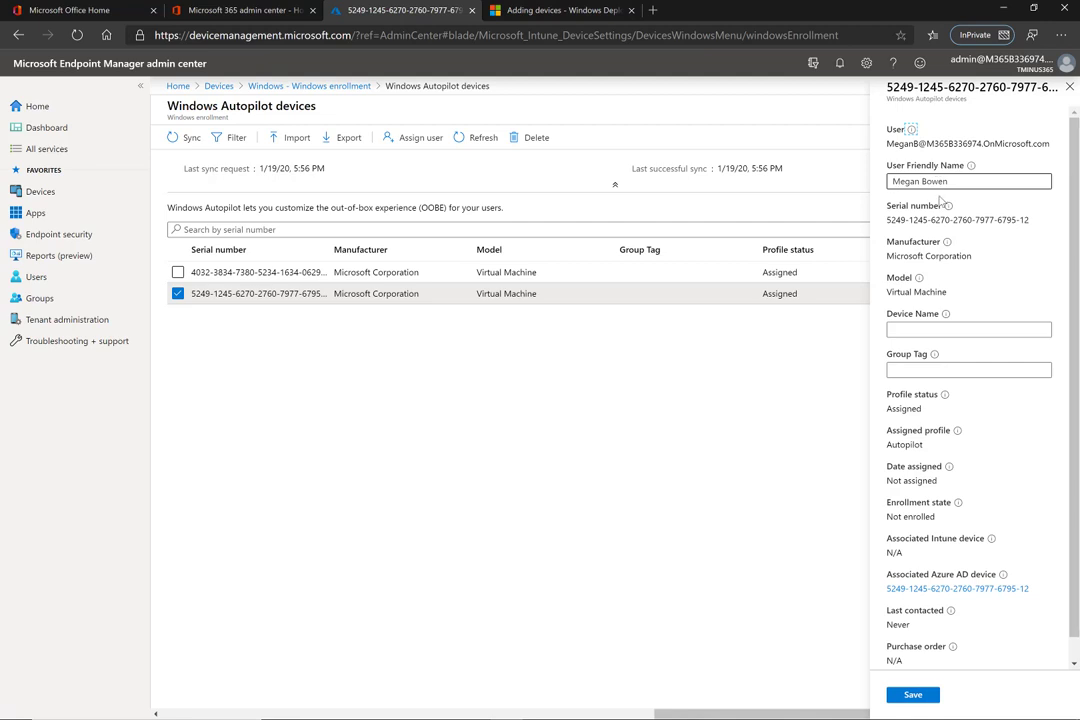
Step: Trim the surname from User Friendly Name, leaving only the user's first name
click(935, 178)
drag(921, 183, 980, 188)
key(BackSpace)
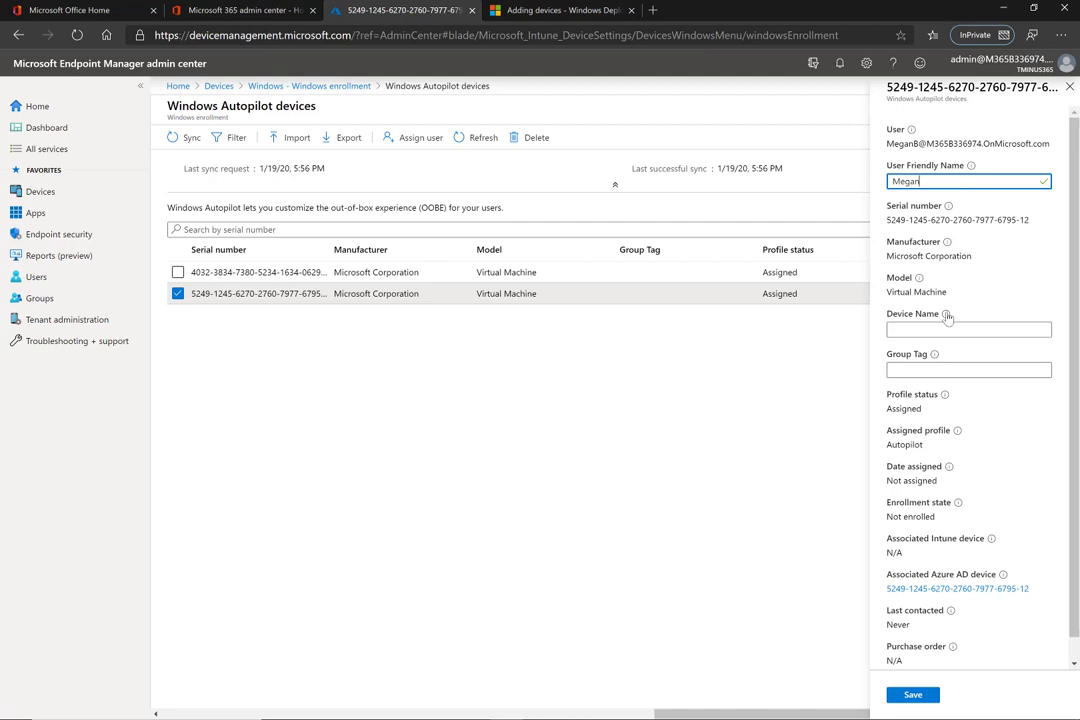
Step: Leave Device Name and Group Tag empty and save the device properties
mouse_move(946, 313)
click(929, 324)
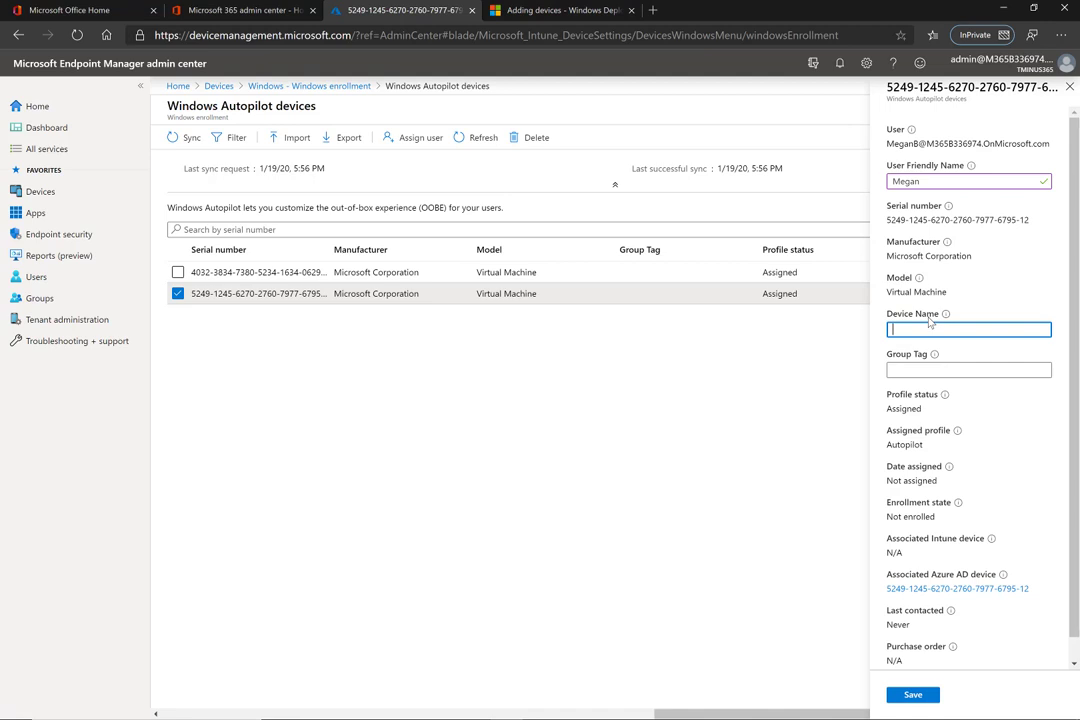
mouse_move(946, 316)
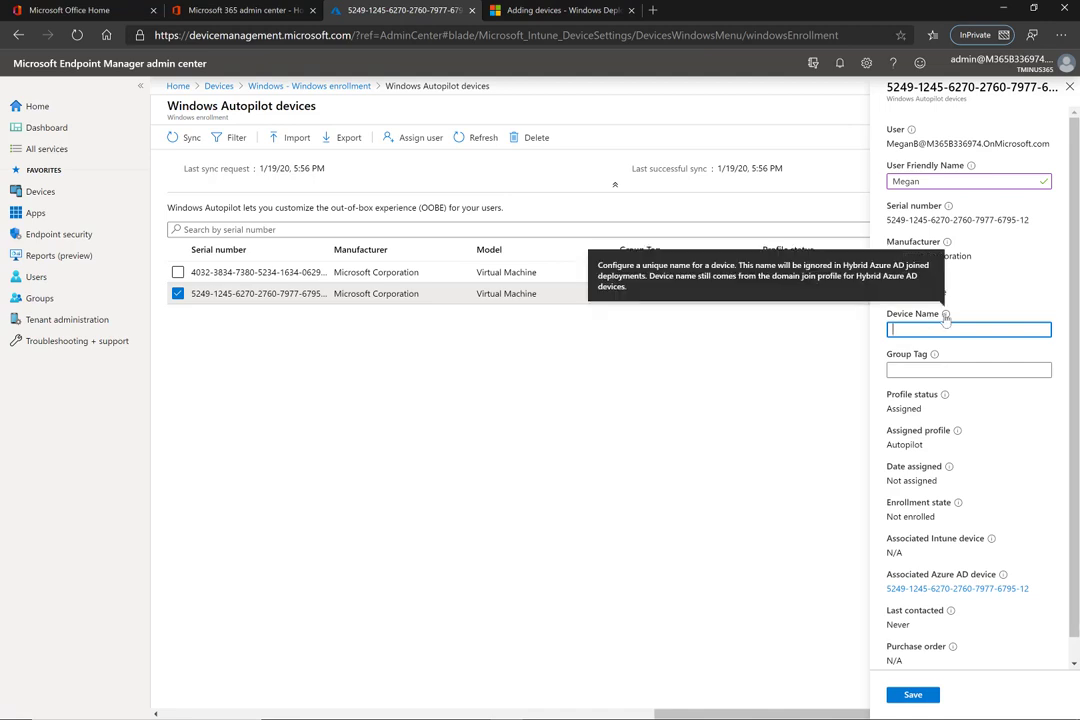
click(918, 368)
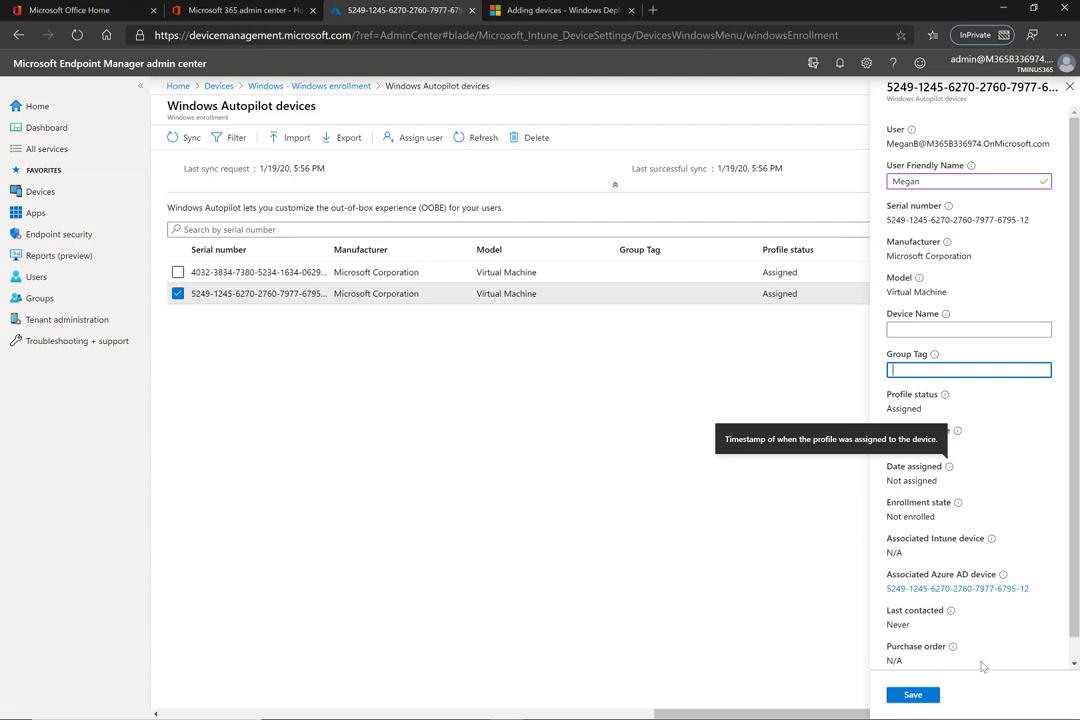
click(914, 696)
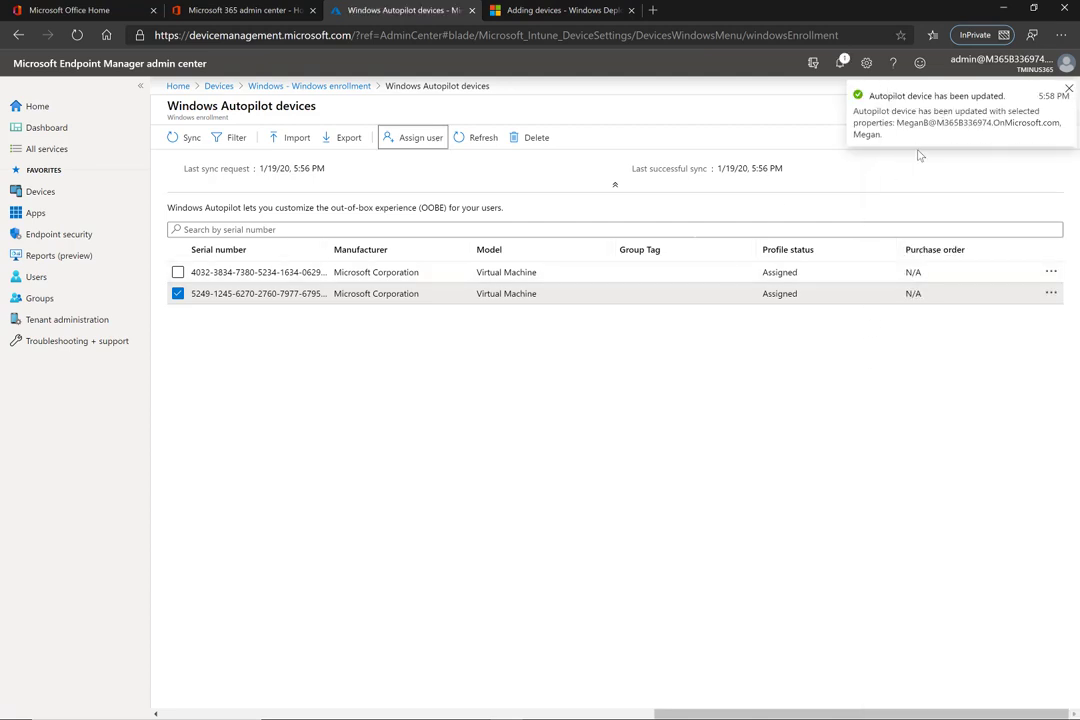
Step: Open the Autopilot Profile Test deployment profile's properties from Windows enrollment's Deployment Profiles
click(323, 90)
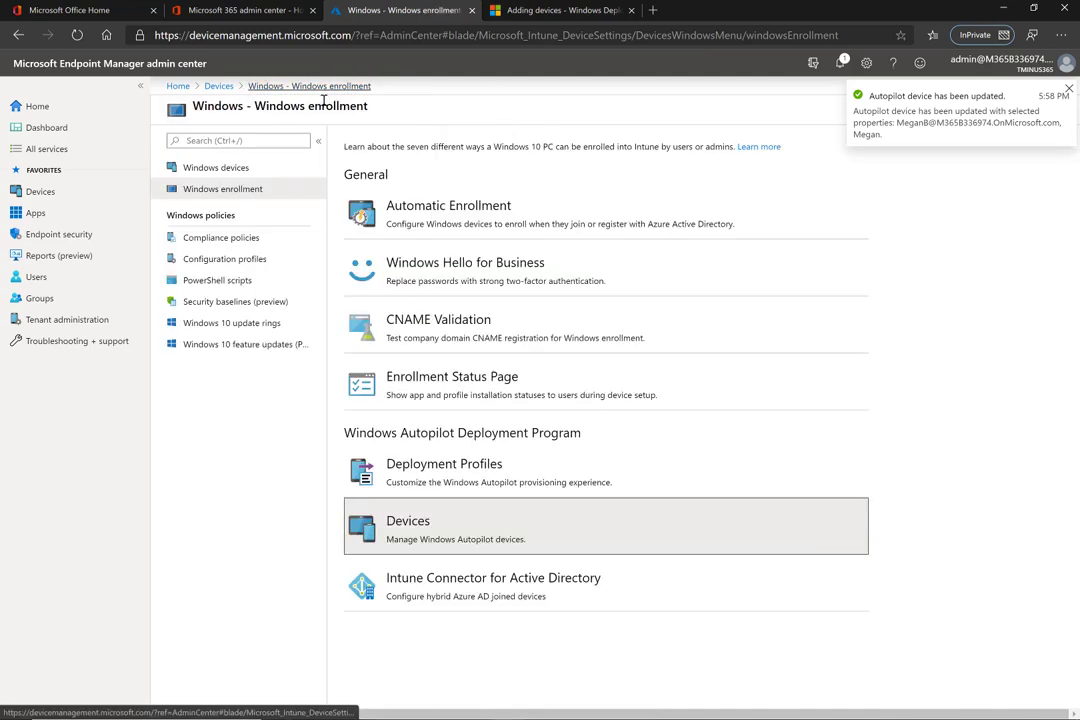
click(484, 466)
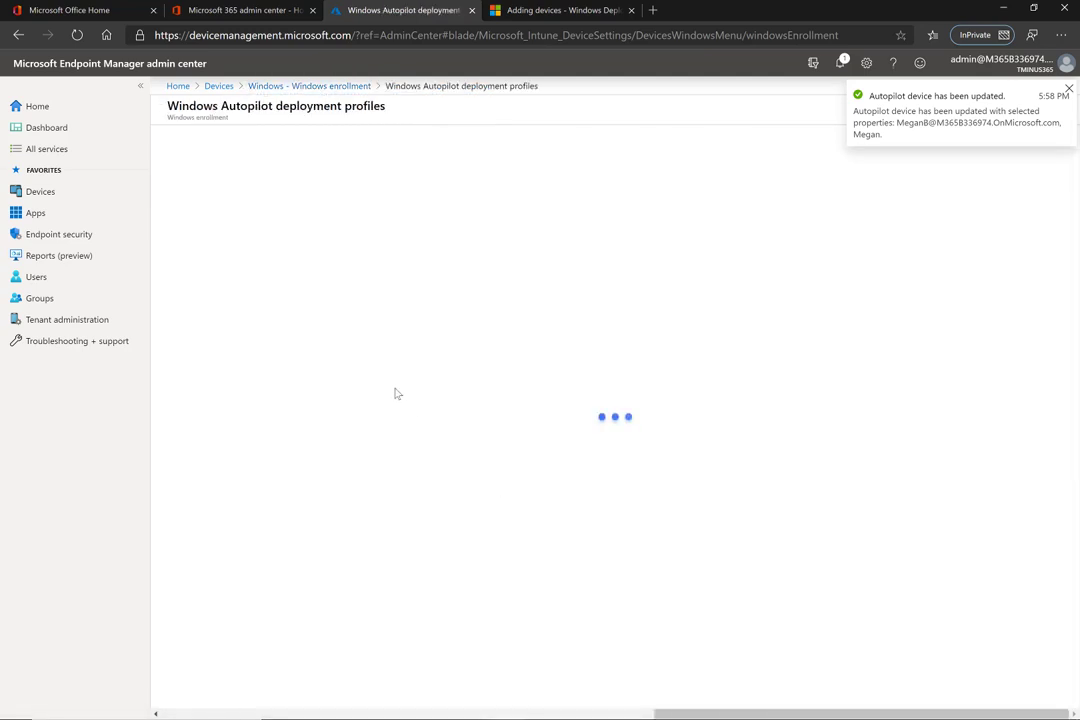
click(356, 228)
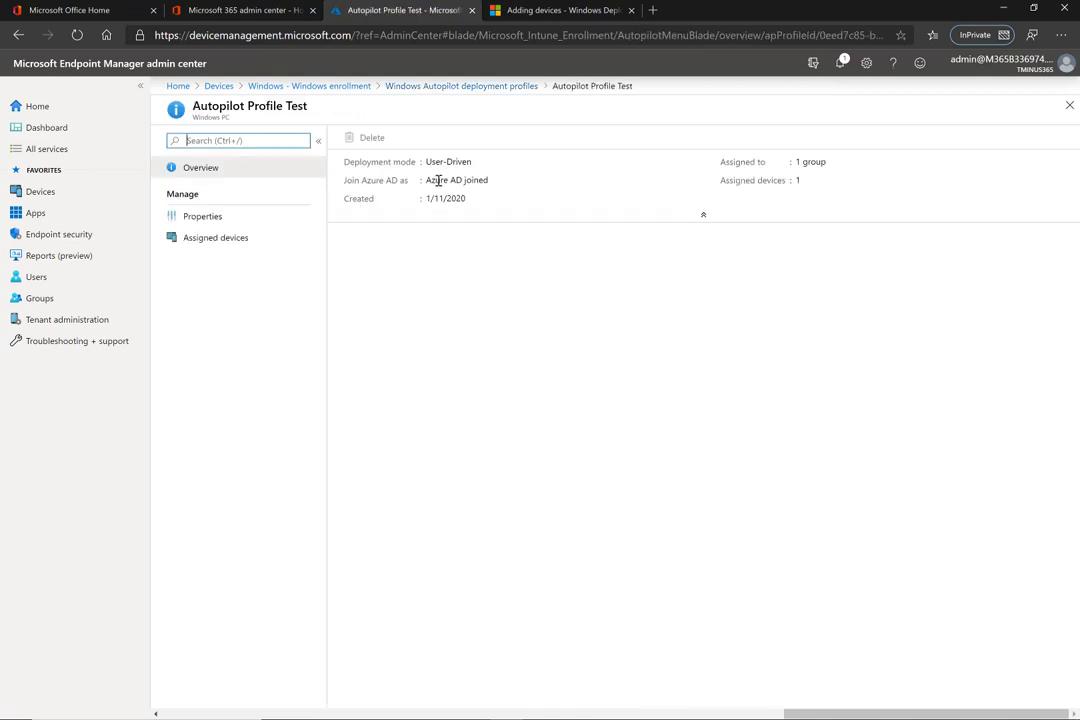
click(270, 220)
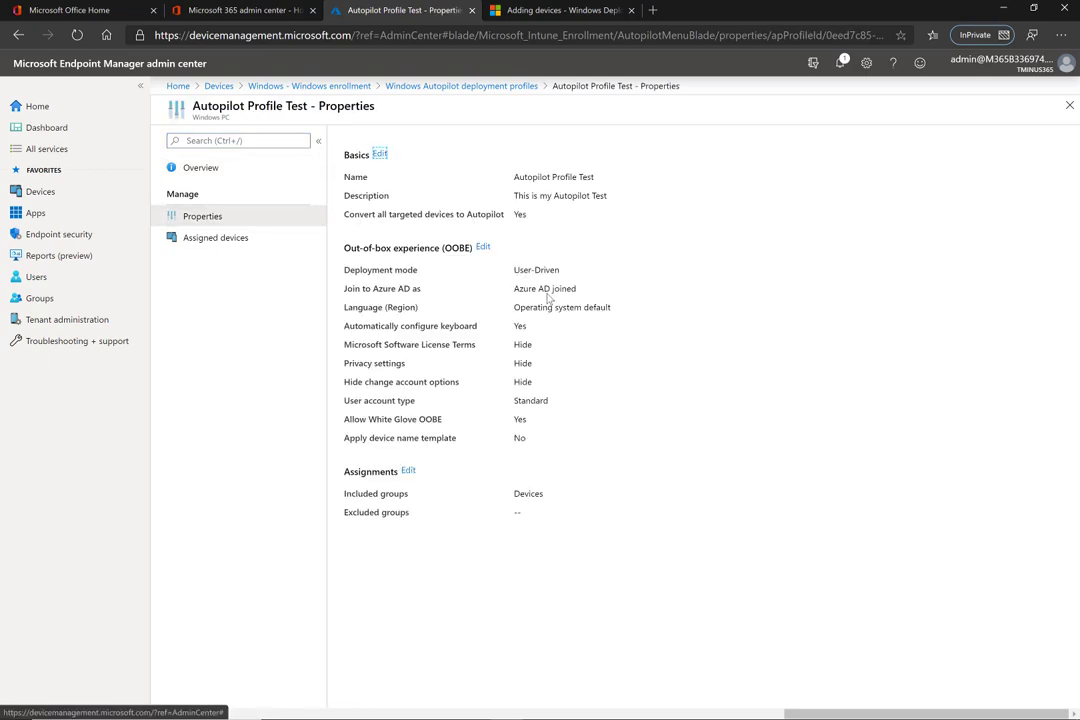
Step: Review the Azure AD joined, convert-all-targeted-devices and included Devices group settings
drag(518, 289, 601, 300)
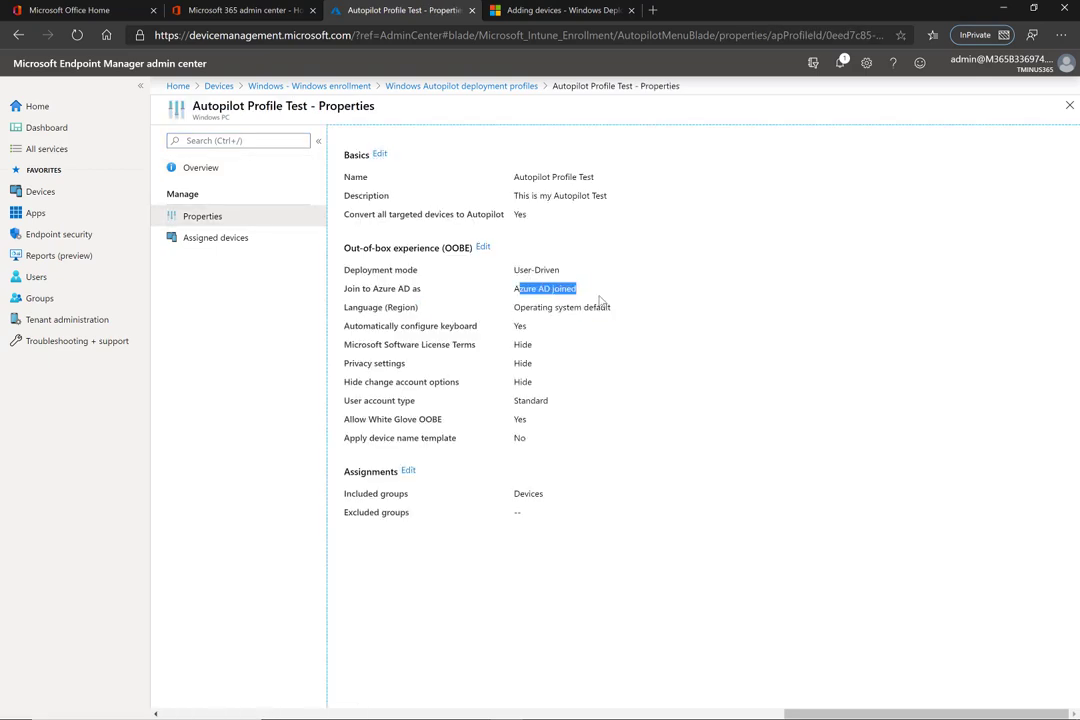
double_click(520, 214)
mouse_move(520, 228)
mouse_down()
mouse_move(446, 208)
mouse_move(506, 233)
mouse_up()
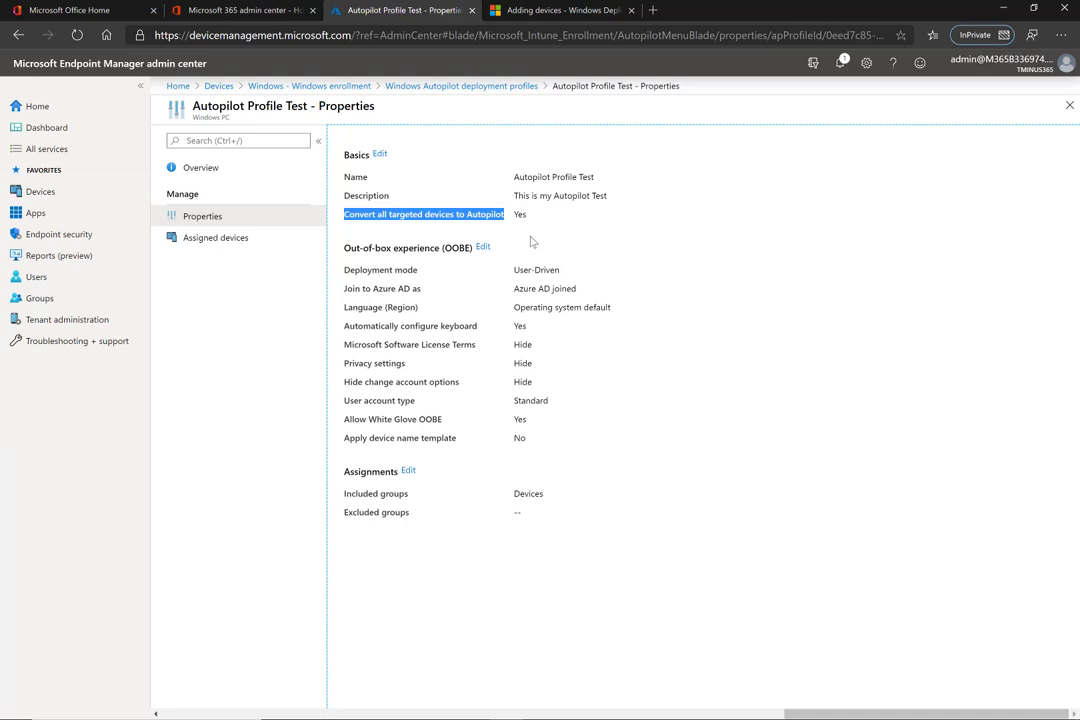
double_click(520, 493)
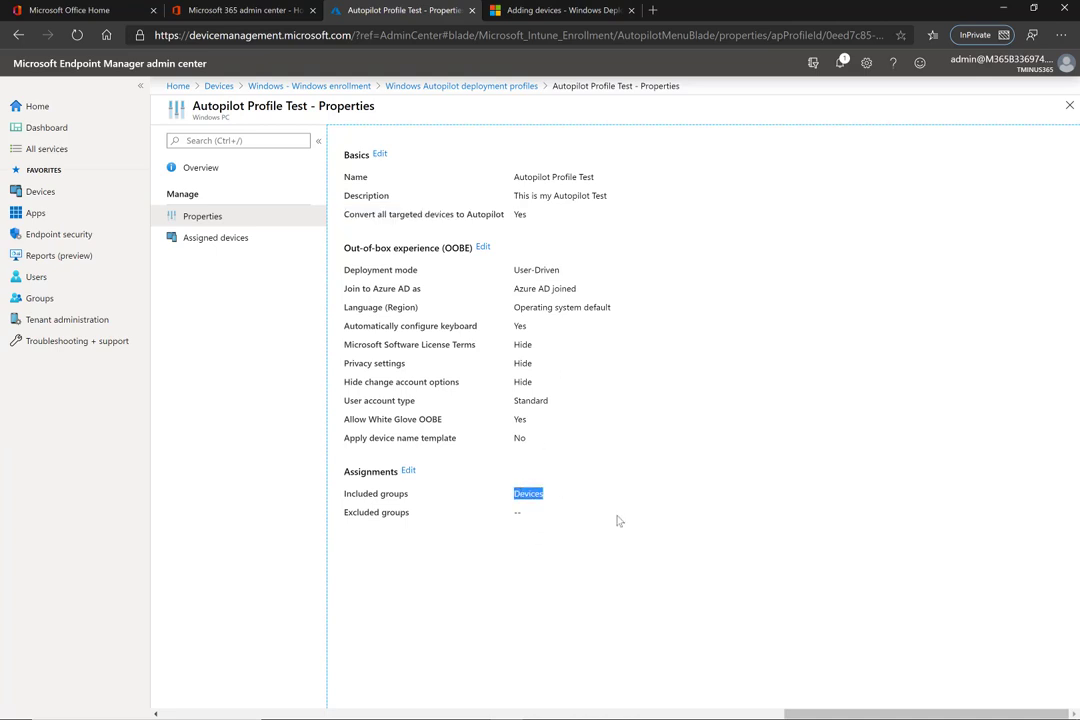